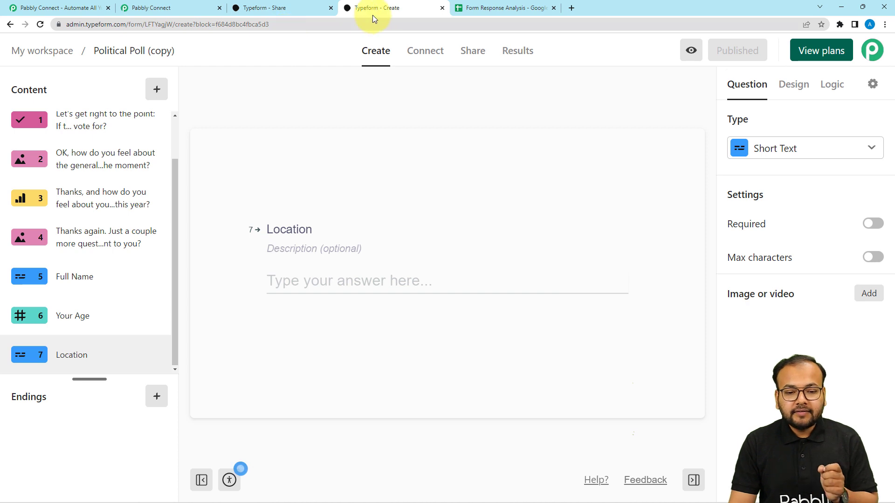
# Switch to the Pabbly Connect dashboard and create a workflow named "Form Responses Analysis Using OpenAI".
pyautogui.click(463, 7)
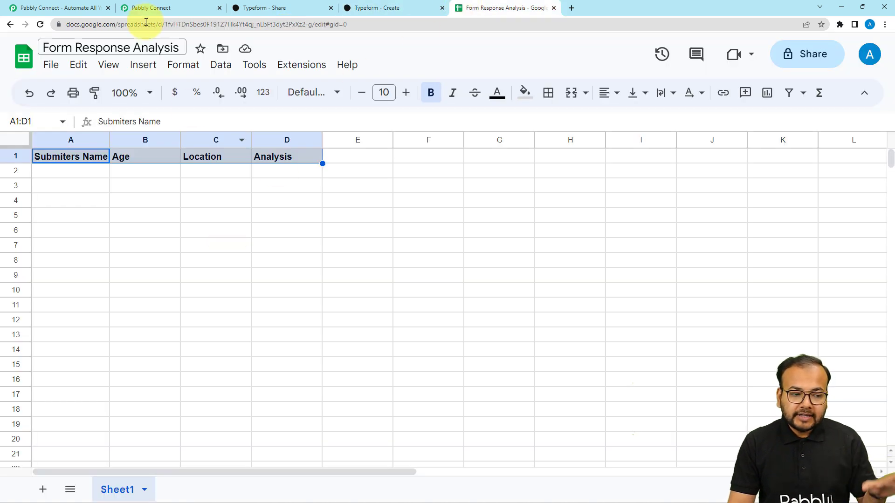
pyautogui.click(94, 9)
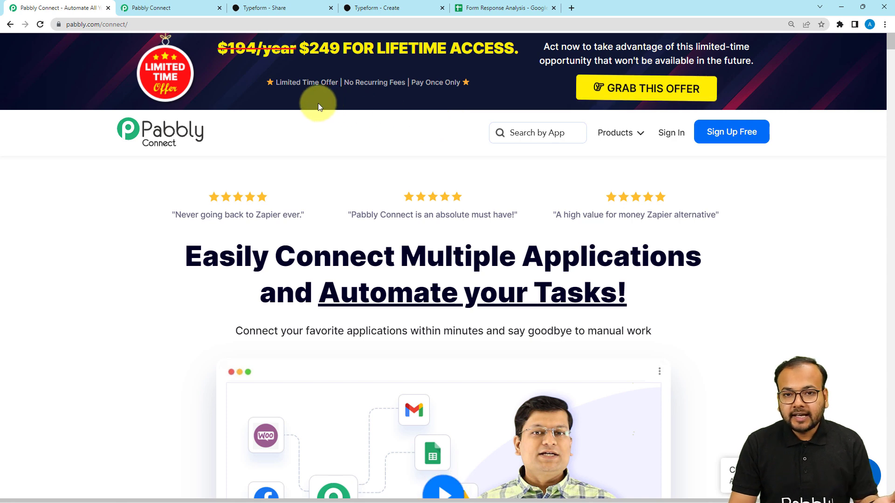
pyautogui.click(195, 5)
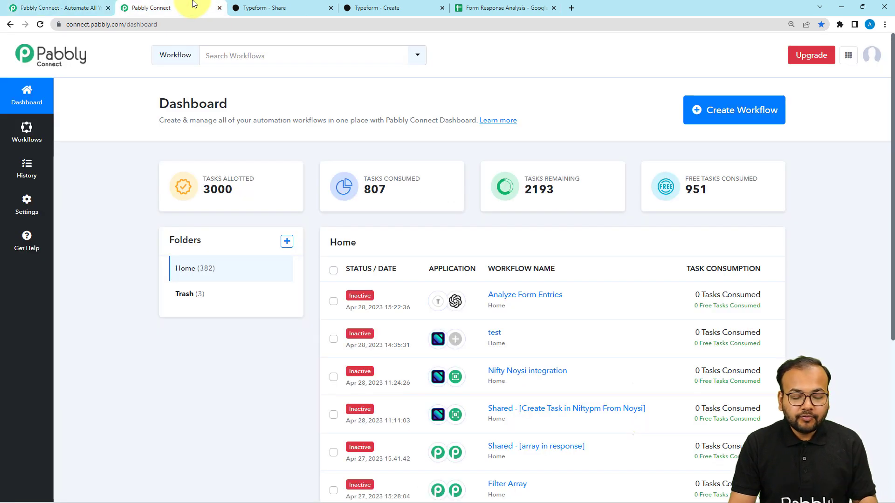
pyautogui.click(732, 121)
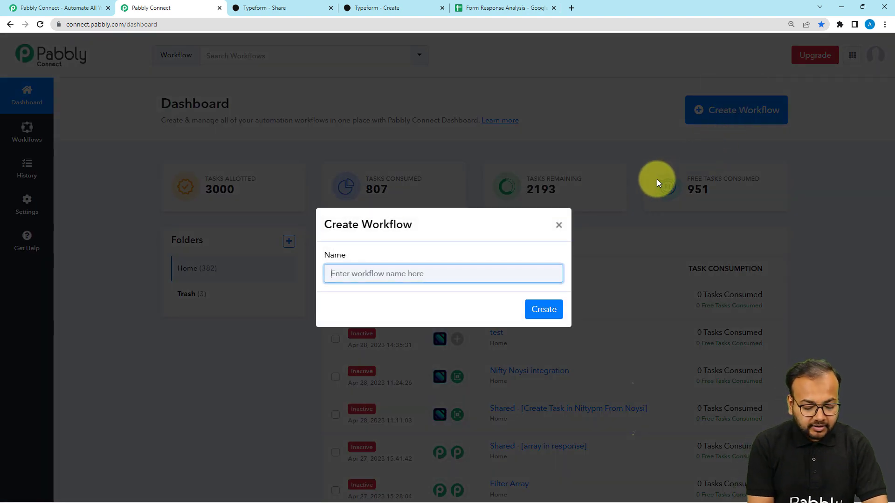
pyautogui.write('Form')
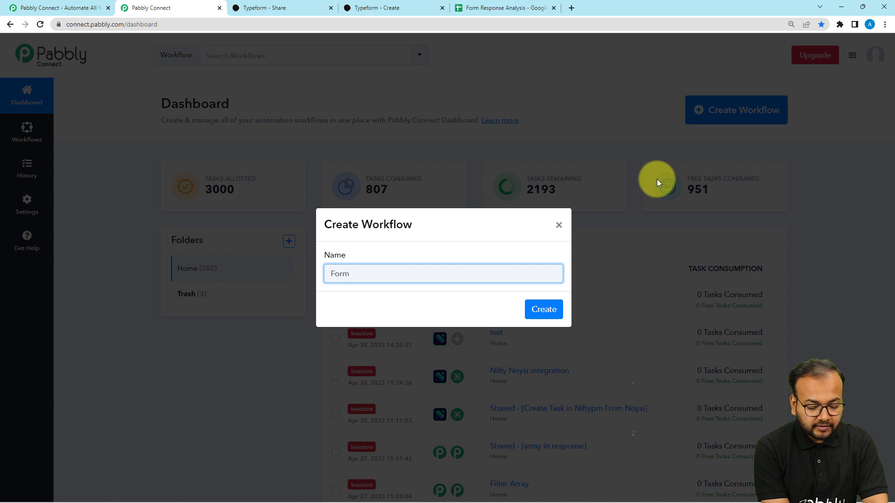
pyautogui.write(' Responses Analysis Using OpenAI')
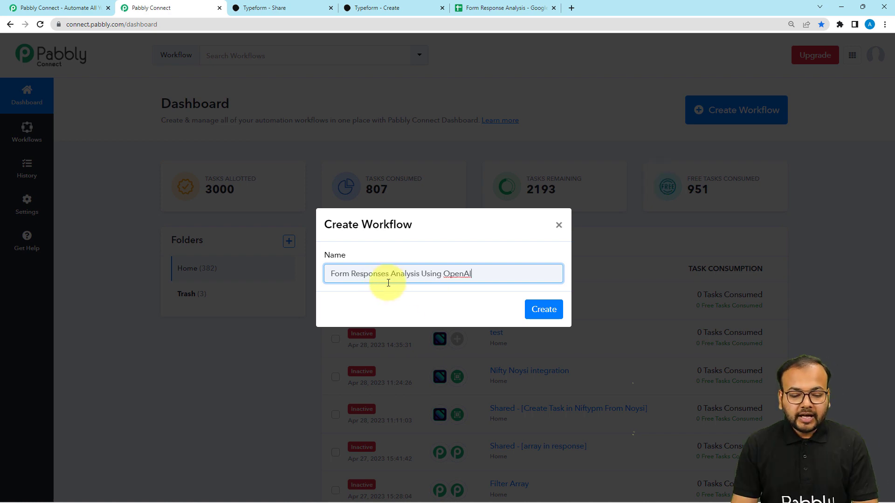
pyautogui.click(540, 310)
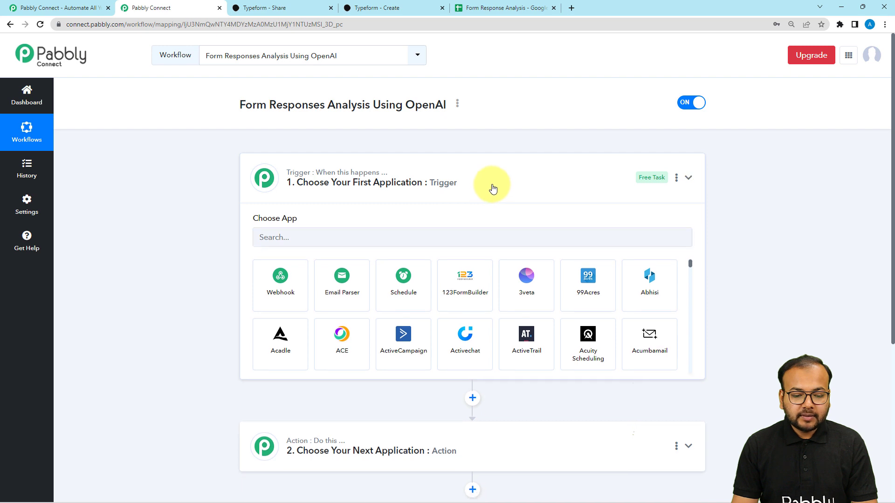
# Examine the new workflow's trigger and action sections and the apps offered for the trigger.
pyautogui.click(493, 188)
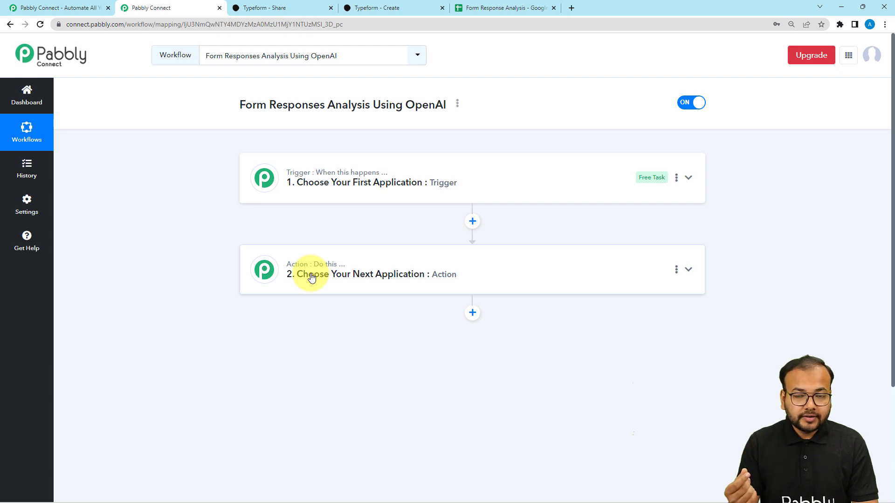
pyautogui.click(354, 174)
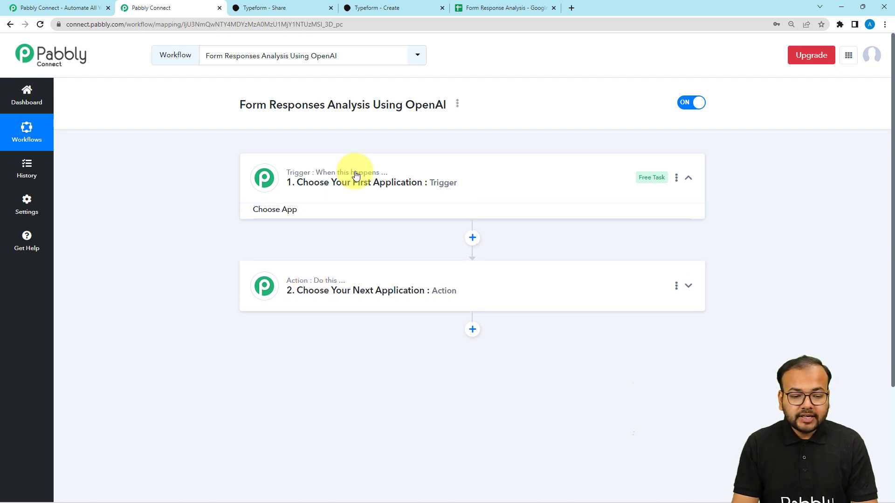
pyautogui.scroll(-1, 355, 175)
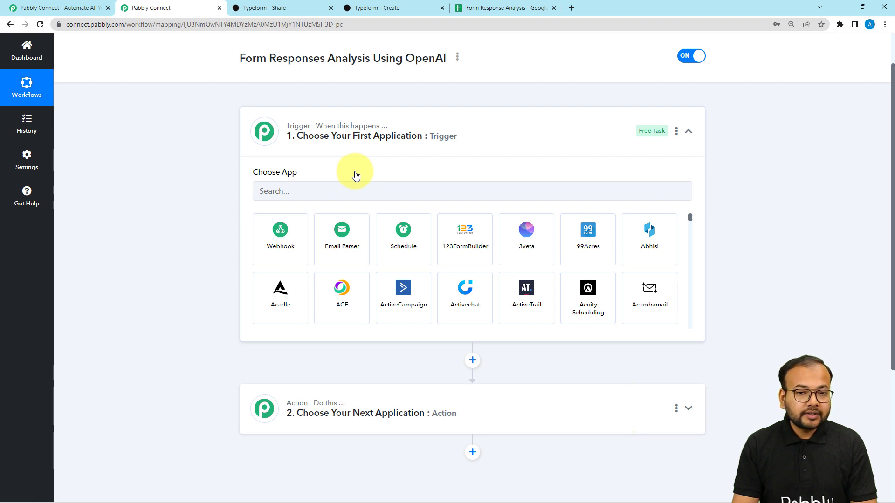
pyautogui.scroll(-1, 355, 174)
pyautogui.scroll(2, 354, 173)
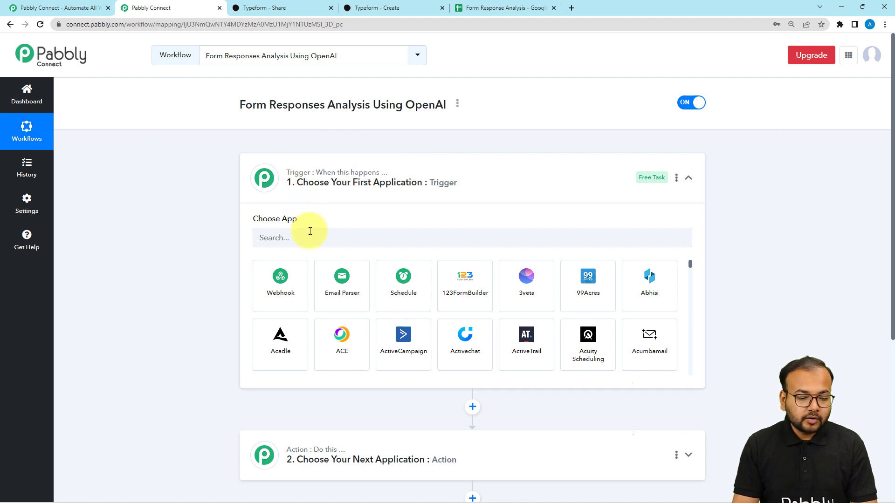
pyautogui.scroll(-1, 309, 230)
pyautogui.scroll(-1, 309, 231)
pyautogui.scroll(2, 309, 231)
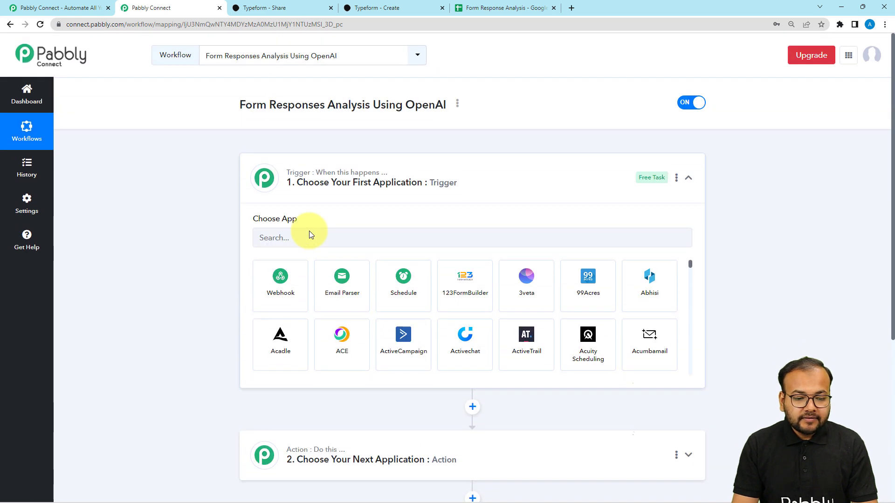
# Choose Typeform as the workflow's trigger app with New Entry as the trigger event.
pyautogui.click(315, 239)
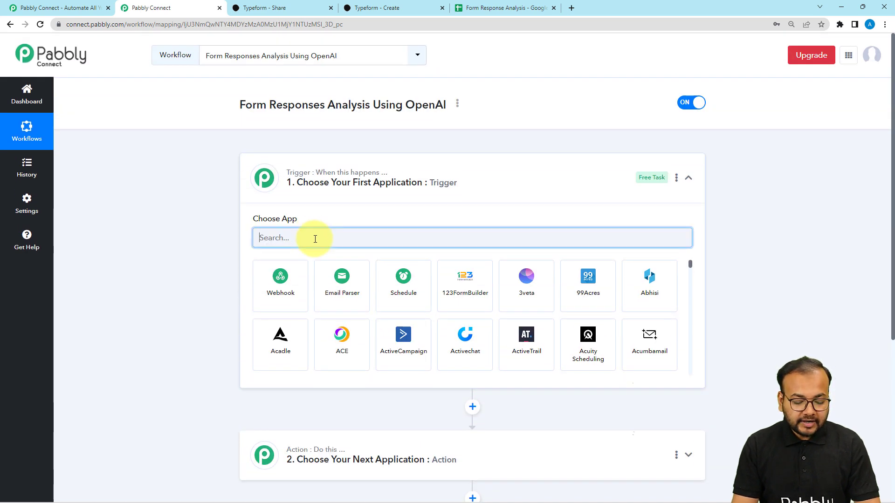
pyautogui.write('typ')
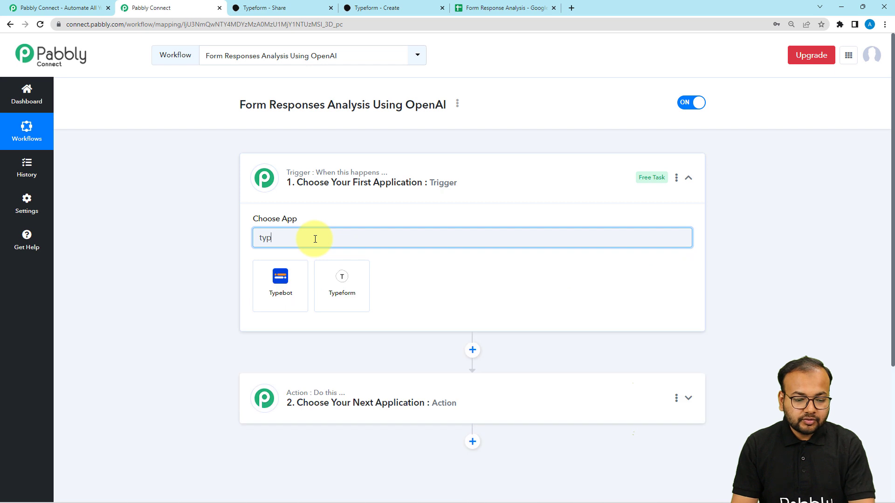
pyautogui.click(331, 274)
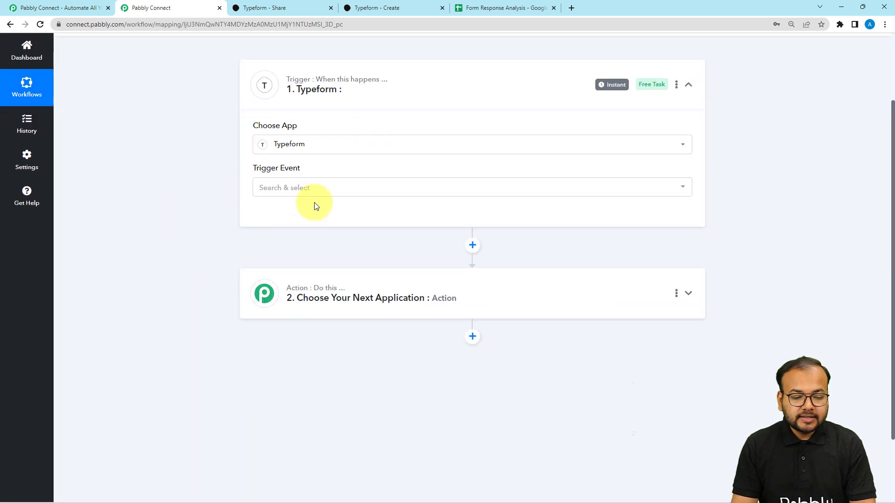
pyautogui.click(313, 191)
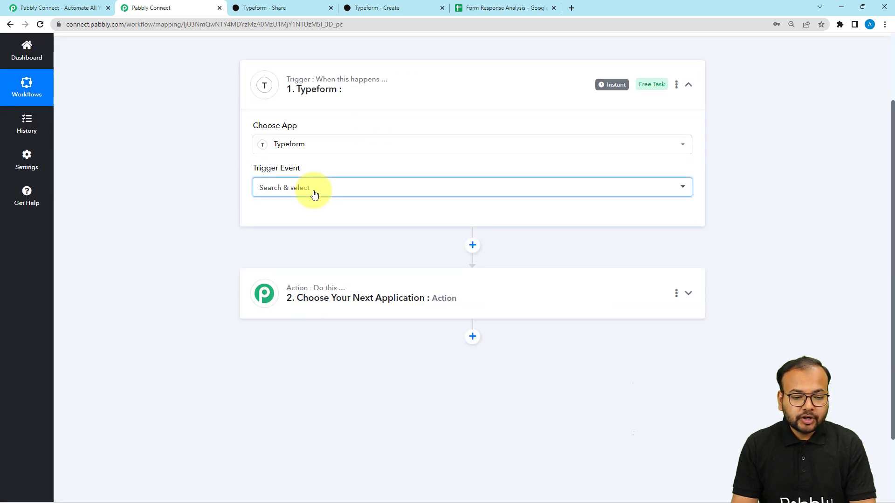
pyautogui.click(265, 259)
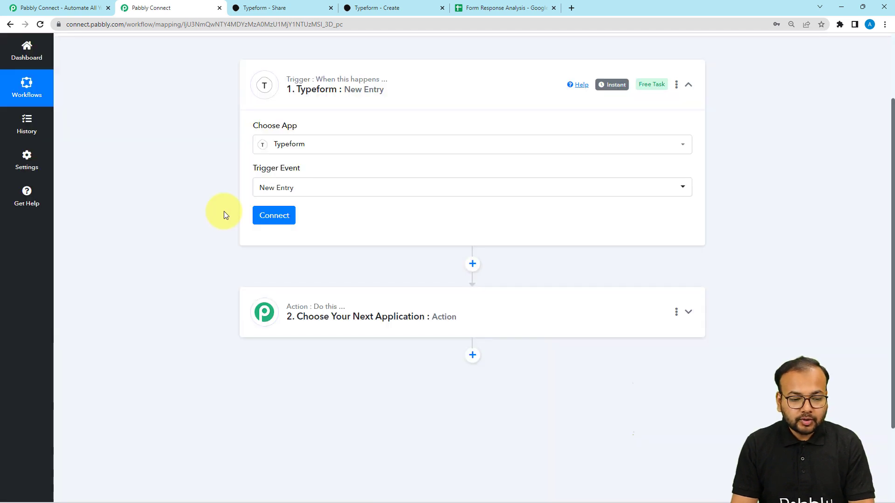
# Connect the Typeform trigger through a new connection and authorize Pabbly Connect to access the Typeform account.
pyautogui.click(275, 215)
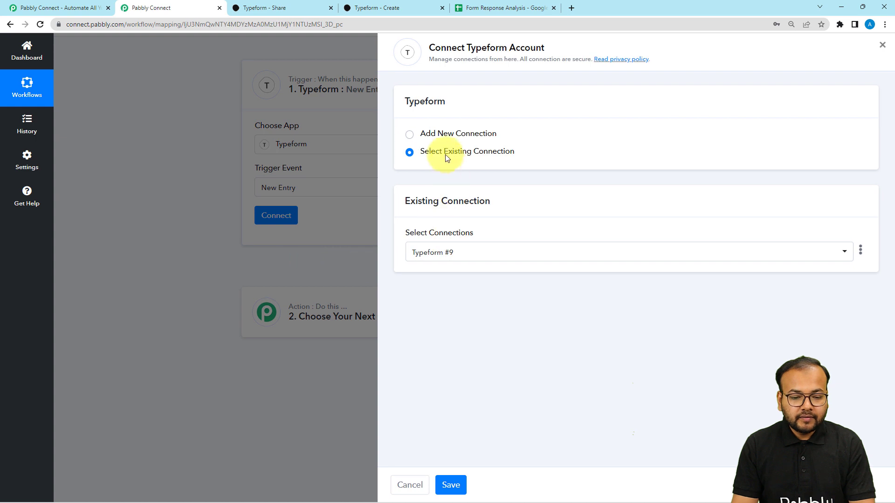
pyautogui.click(412, 135)
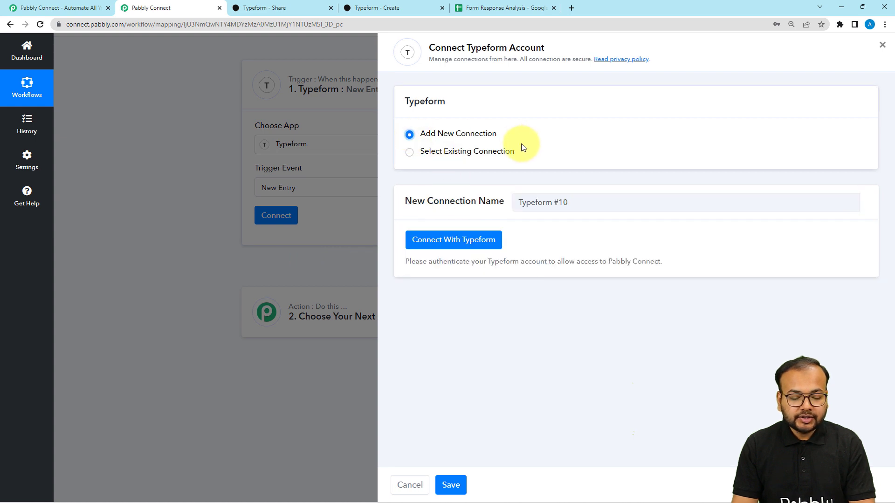
pyautogui.click(449, 244)
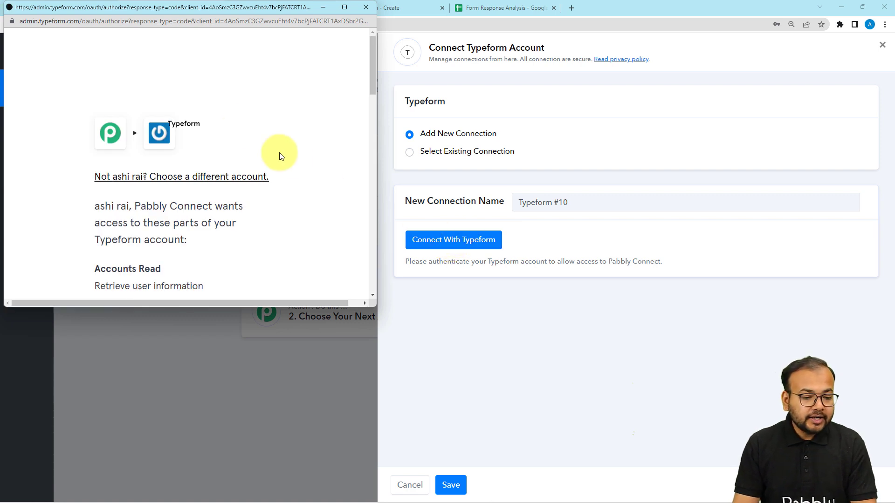
pyautogui.scroll(-8, 239, 145)
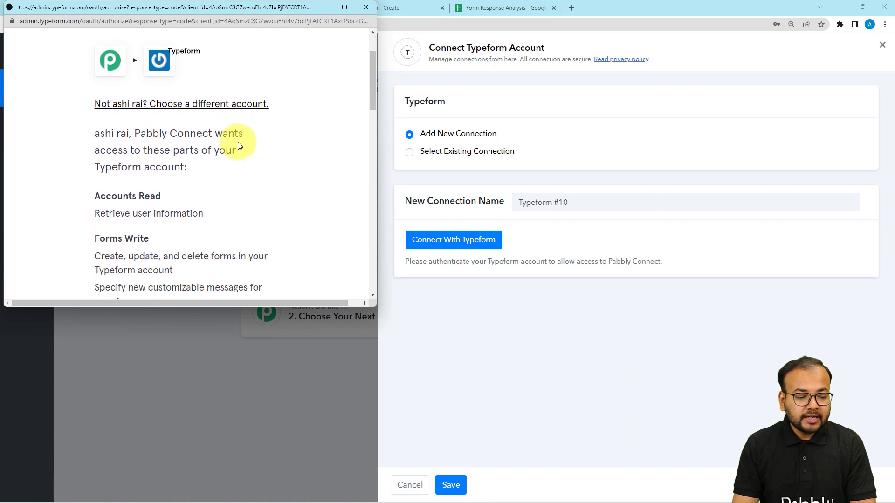
pyautogui.scroll(-10, 238, 142)
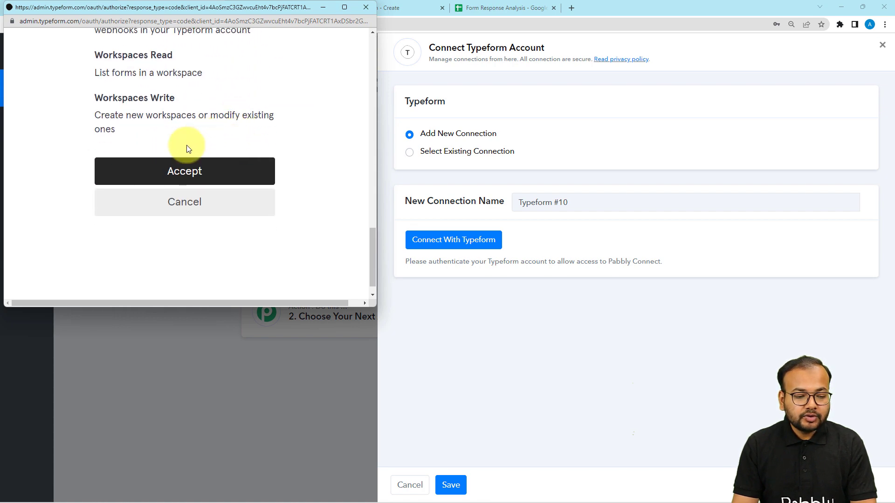
pyautogui.click(194, 180)
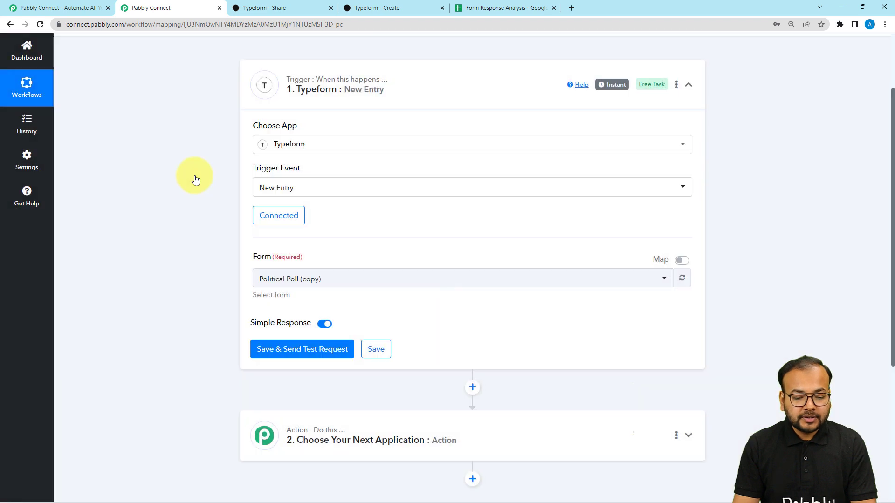
# Switch to Typeform and open the sharing page of the Political Poll (copy) form.
pyautogui.scroll(-2, 202, 245)
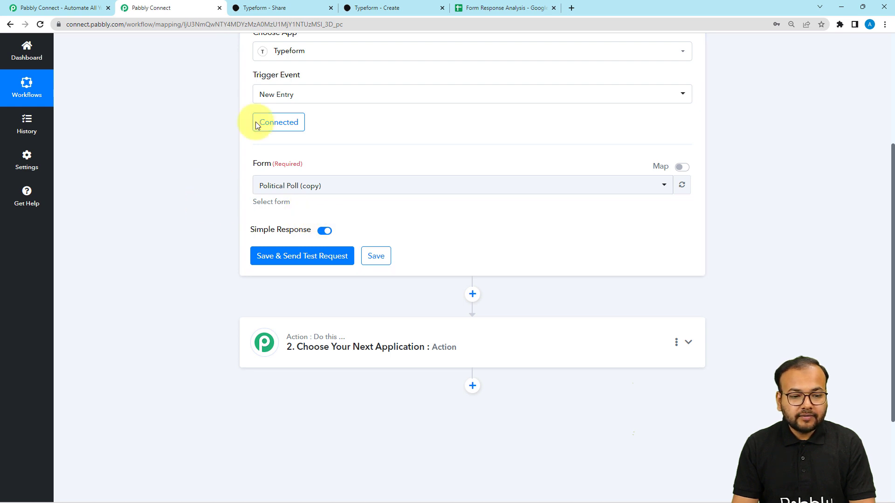
pyautogui.click(306, 10)
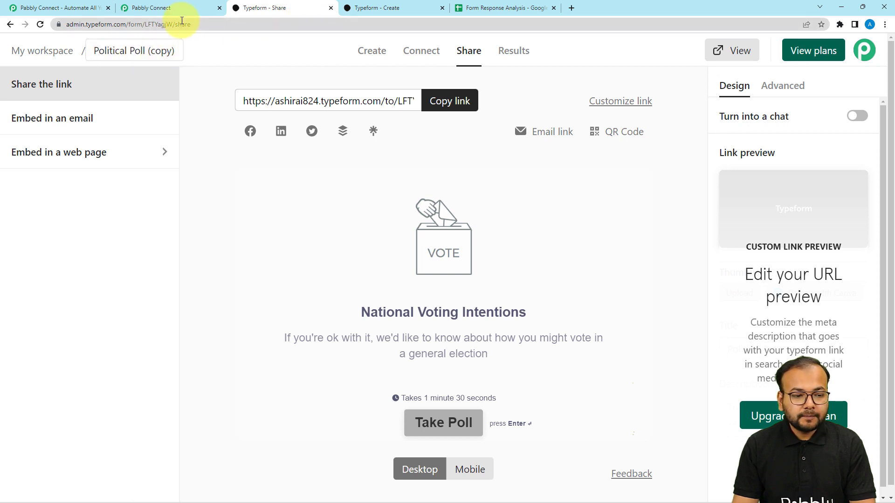
pyautogui.click(440, 98)
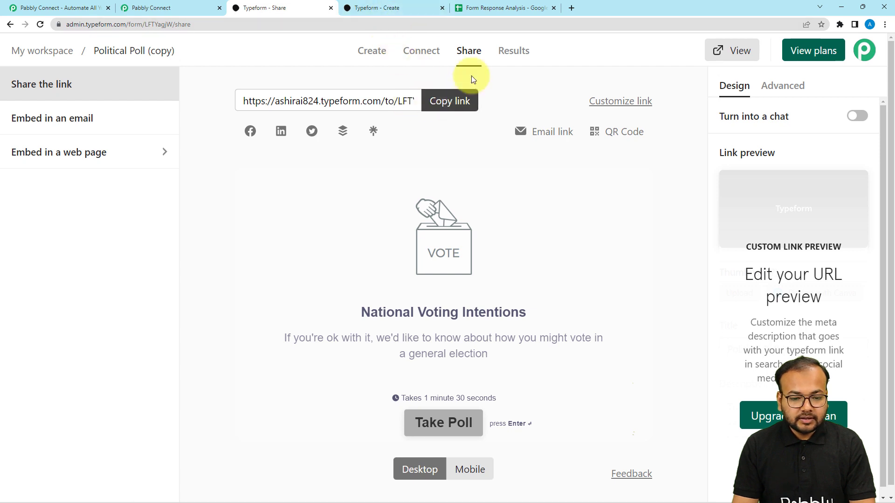
pyautogui.click(413, 8)
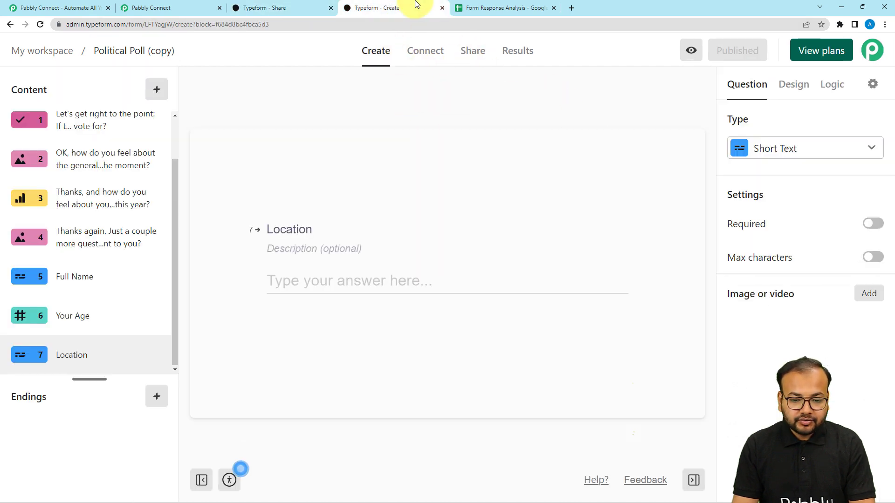
pyautogui.click(473, 51)
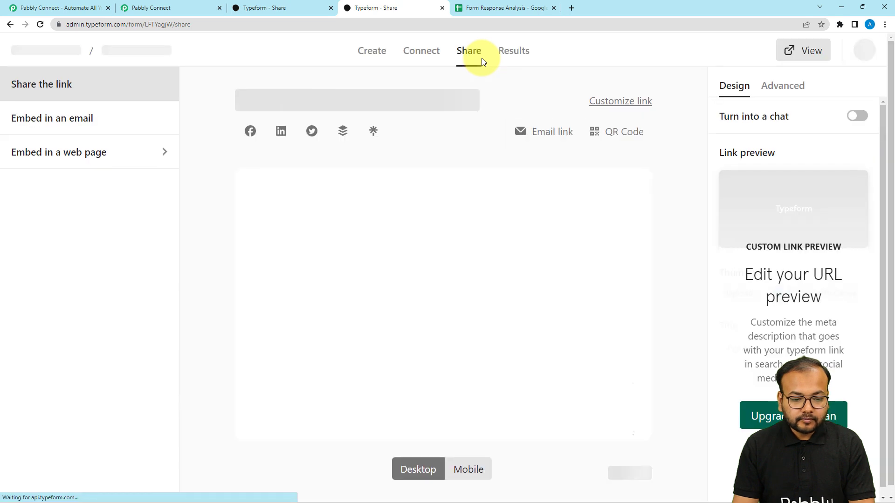
# Return to Pabbly Connect and save the Typeform trigger for the Political Poll (copy) form with a test request.
pyautogui.click(199, 7)
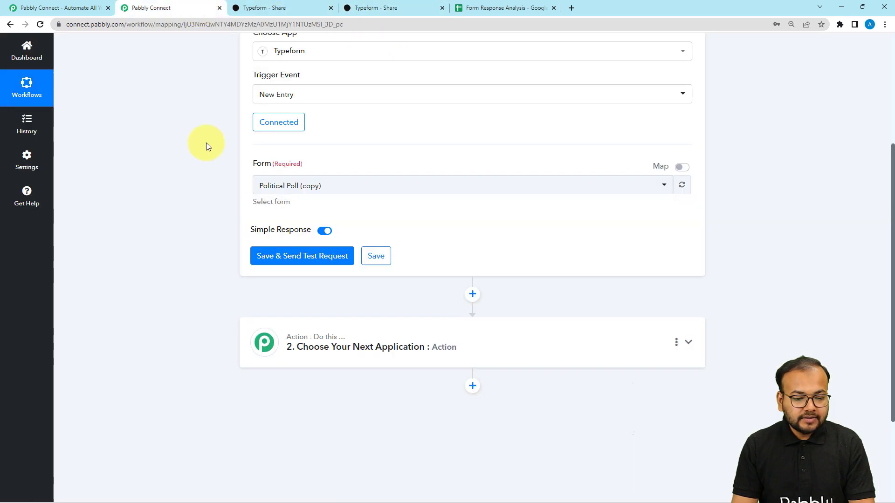
pyautogui.click(279, 265)
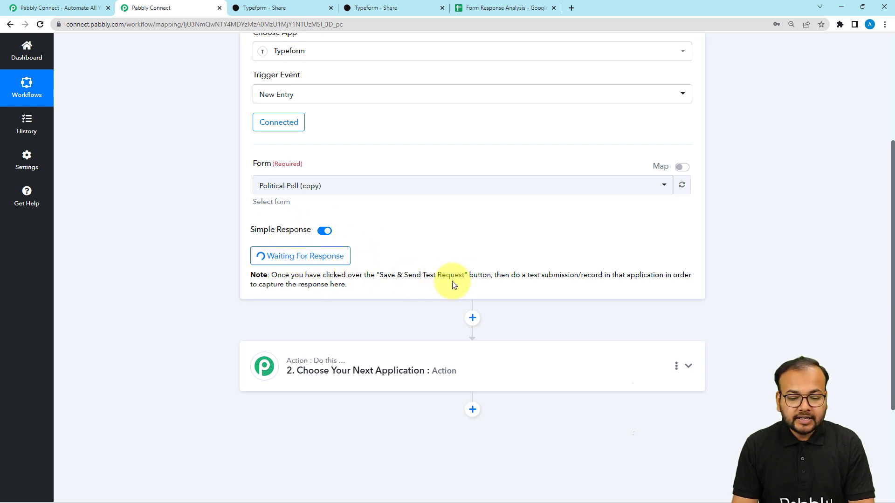
pyautogui.moveTo(527, 278); pyautogui.dragTo(578, 283)
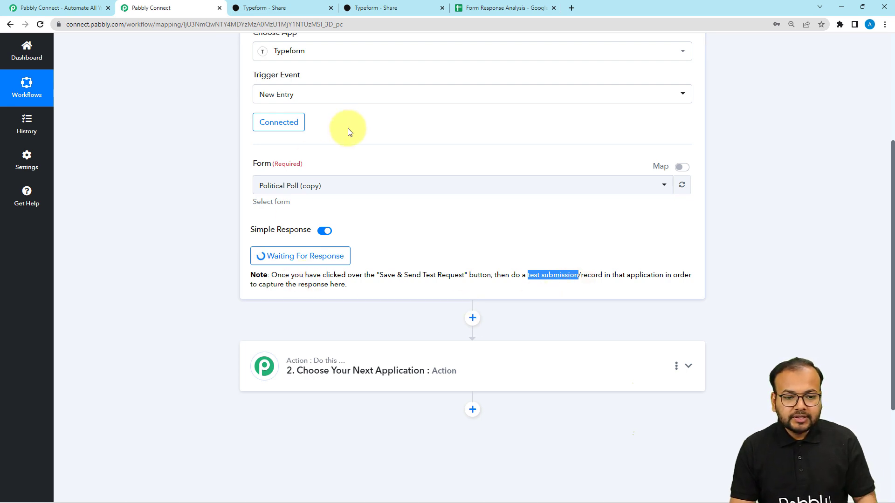
# Copy the Political Poll (copy) form's share link from Typeform and open it in a new browser tab.
pyautogui.click(381, 8)
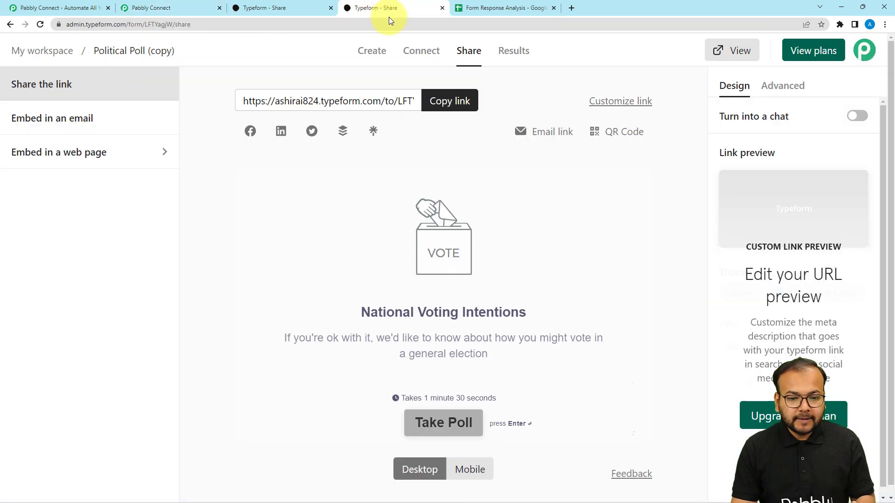
pyautogui.click(442, 106)
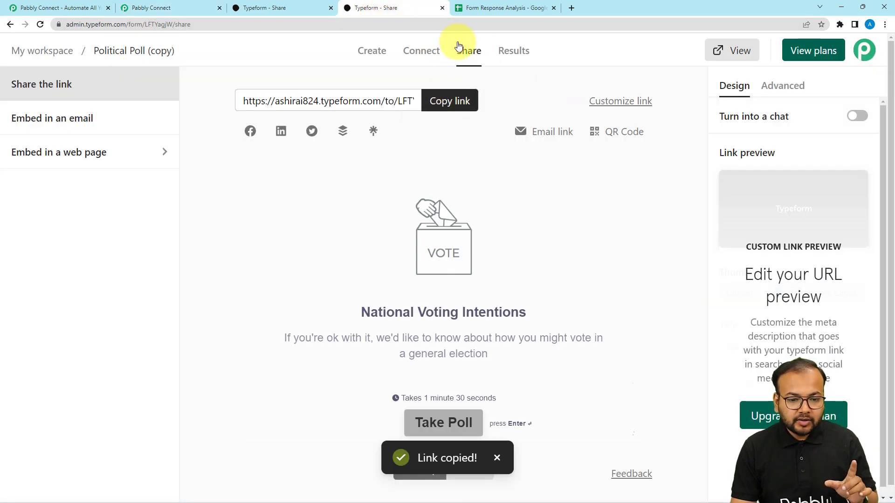
pyautogui.click(577, 8)
pyautogui.hotkey('ctrl', 'v')
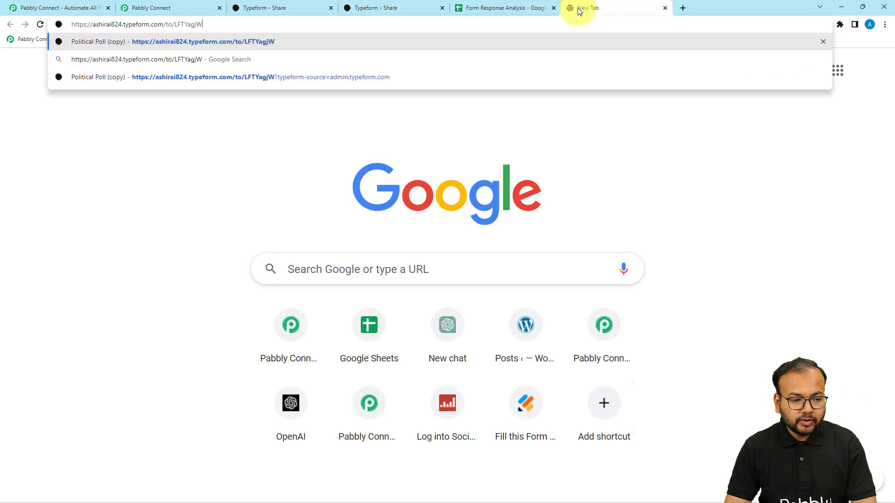
pyautogui.press('Return')
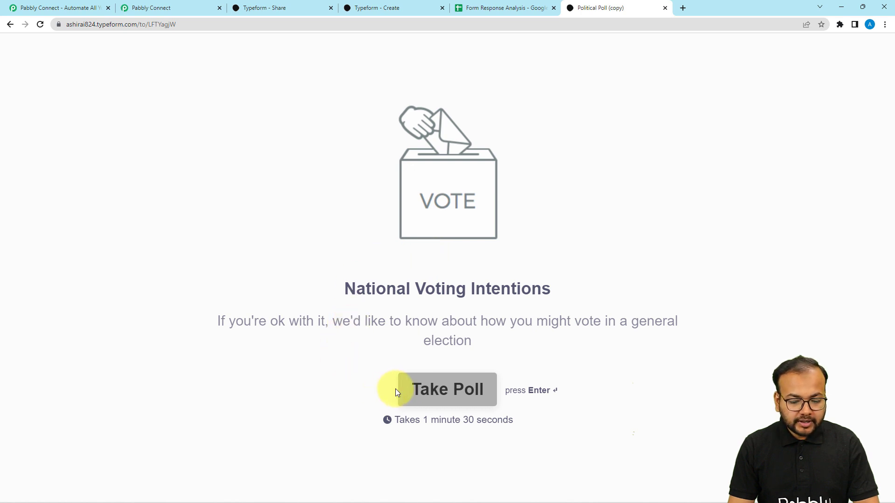
# Start the poll and answer the first two questions with the full name Sample Name and the age 43.
pyautogui.click(421, 391)
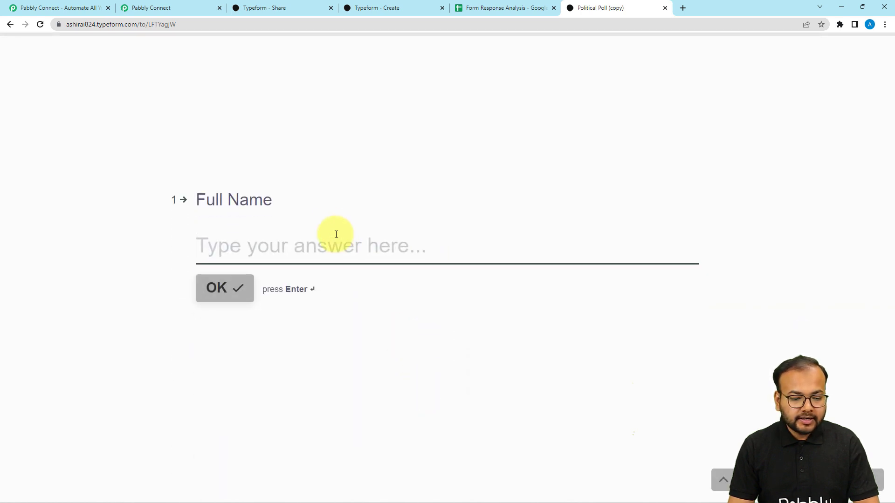
pyautogui.write('Sa')
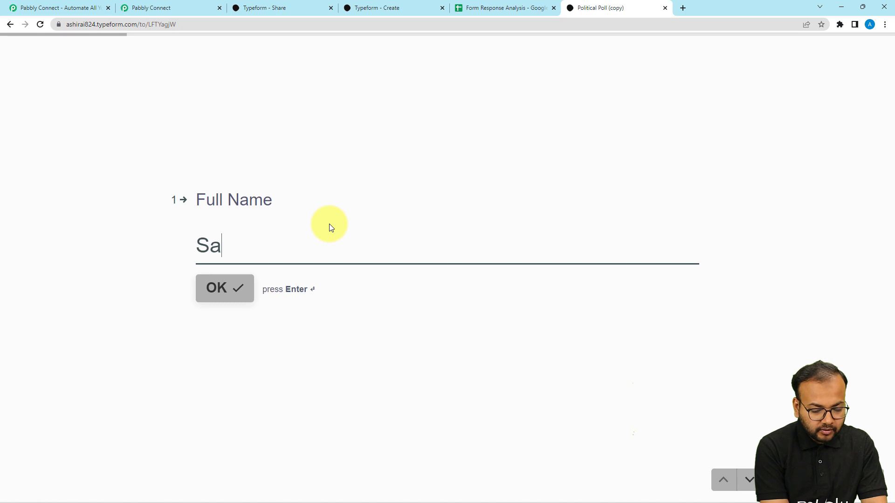
pyautogui.write('mpl')
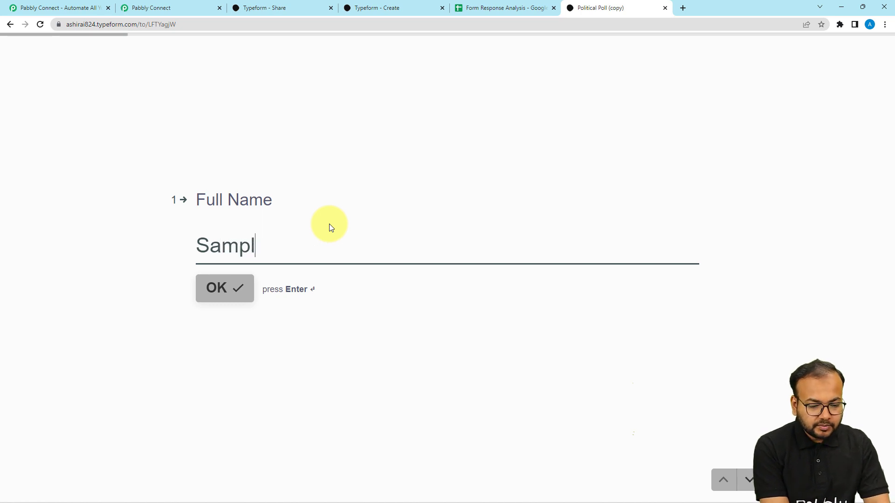
pyautogui.press('BackSpace')
pyautogui.write('e ')
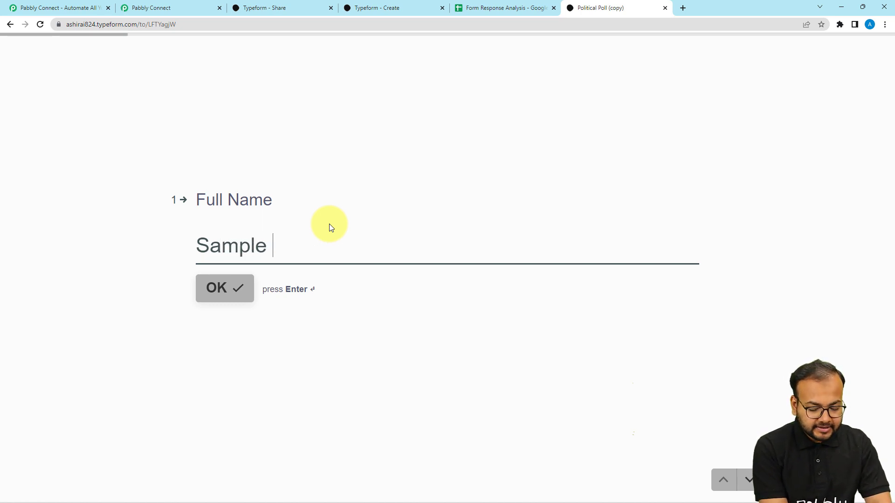
pyautogui.write('Name')
pyautogui.press('Return')
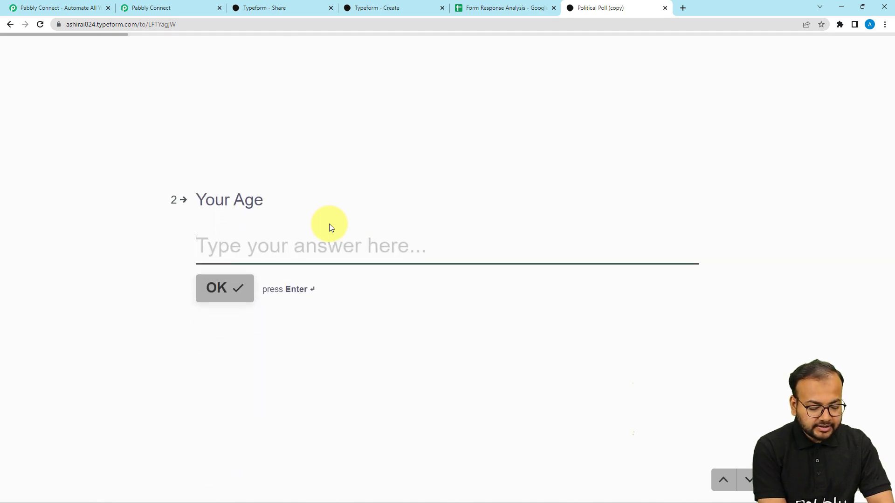
pyautogui.write('43')
pyautogui.press('Return')
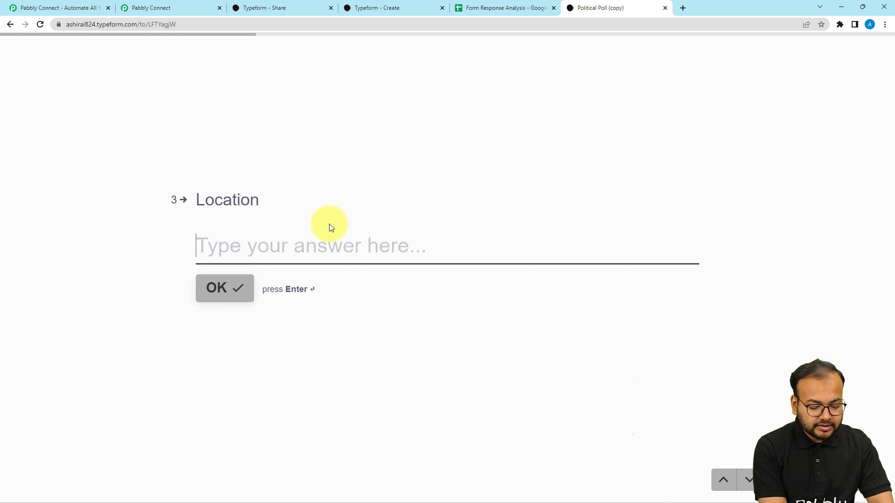
# Answer the poll's Location question with NewYork.
pyautogui.write('New')
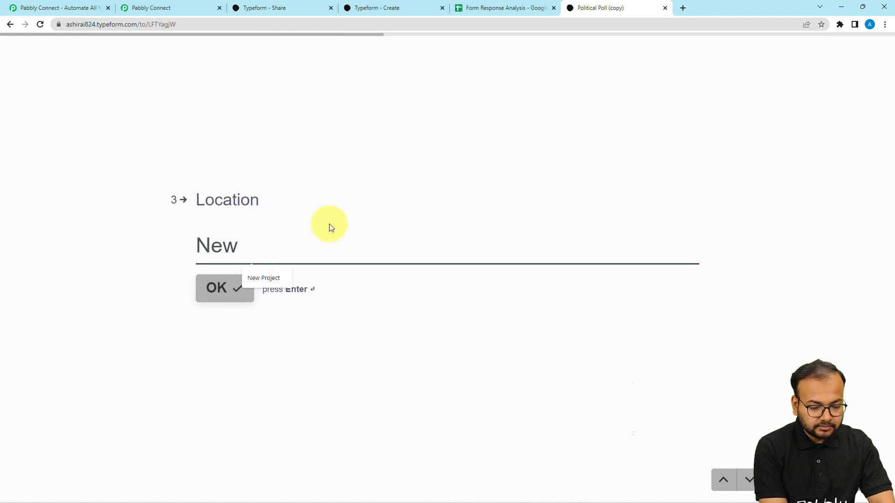
pyautogui.write(' Uork')
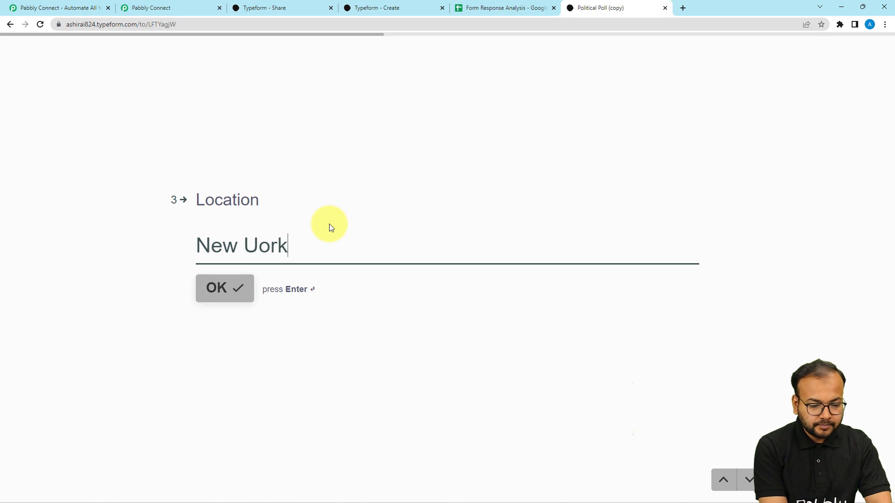
pyautogui.press('BackSpace')
pyautogui.press('BackSpace')
pyautogui.press('BackSpace')
pyautogui.press('BackSpace')
pyautogui.press('BackSpace')
pyautogui.write('Yo')
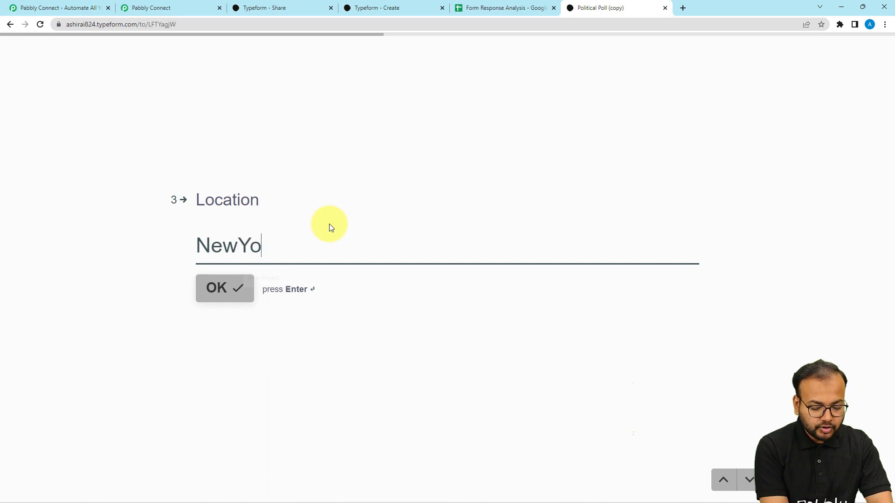
pyautogui.write('rk')
pyautogui.press('Return')
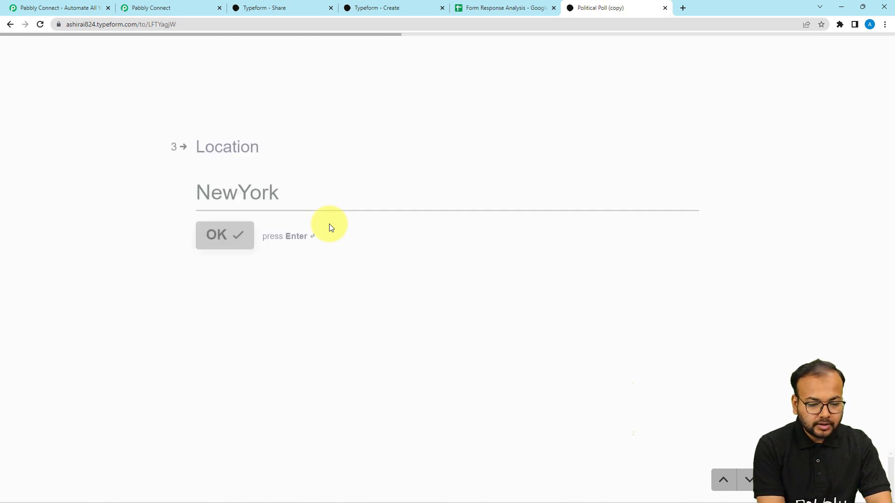
# Choose Green party as the voting preference and Going in the wrong direction for the country's general direction.
pyautogui.press('d')
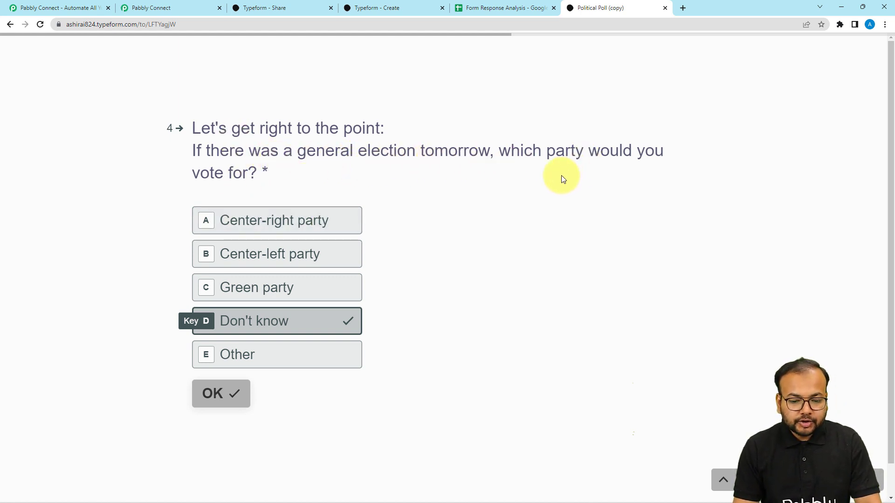
pyautogui.click(251, 293)
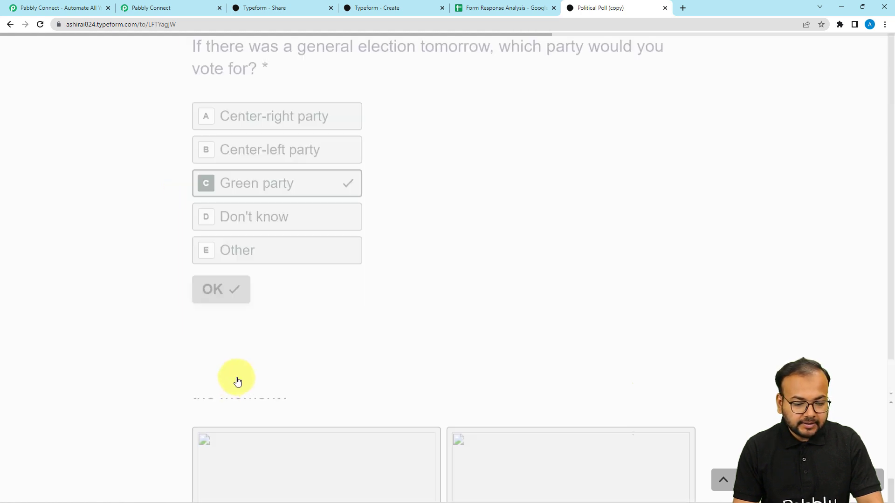
pyautogui.scroll(3, 233, 349)
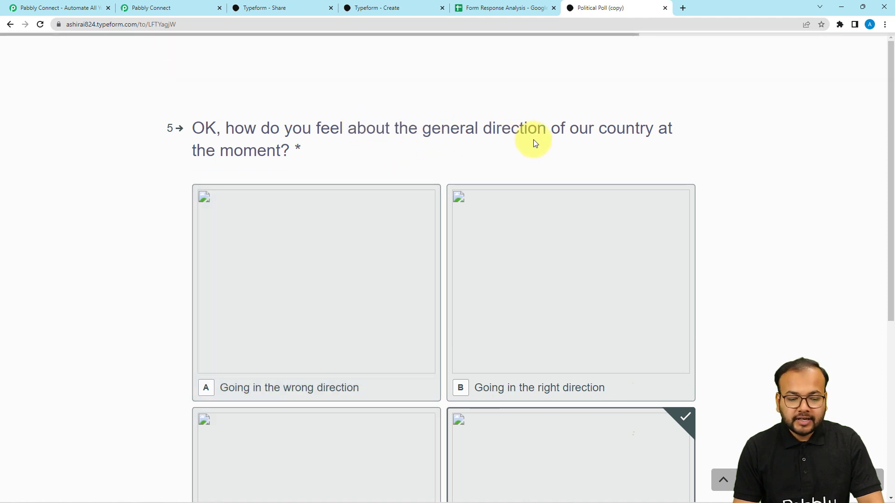
pyautogui.scroll(-3, 267, 211)
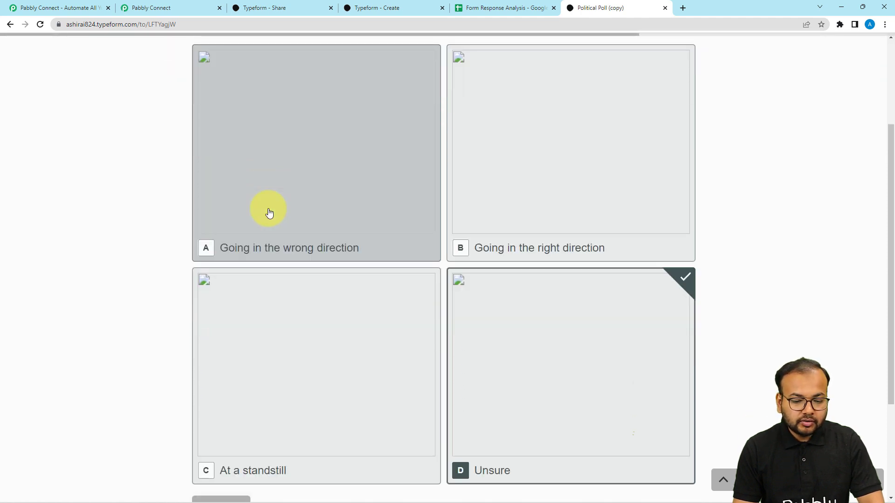
pyautogui.click(326, 197)
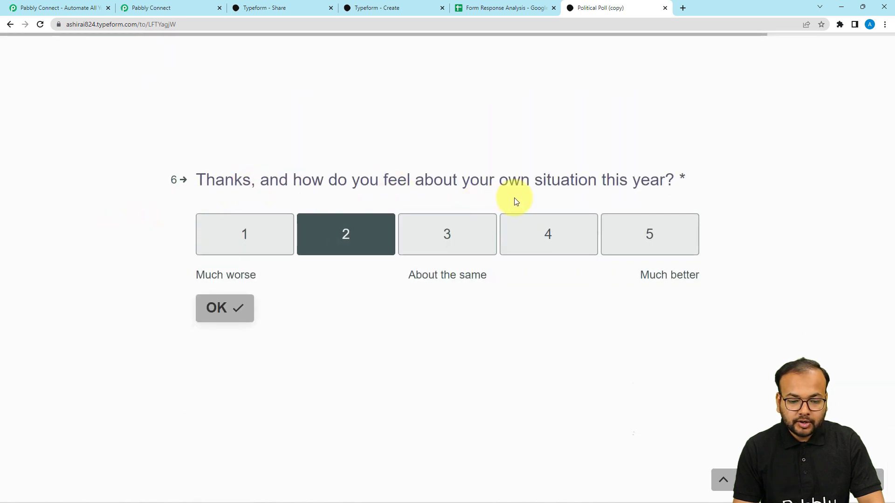
# Rate the own situation this year as 3, choose Labor & Business as the most important issue and submit the poll.
pyautogui.click(468, 240)
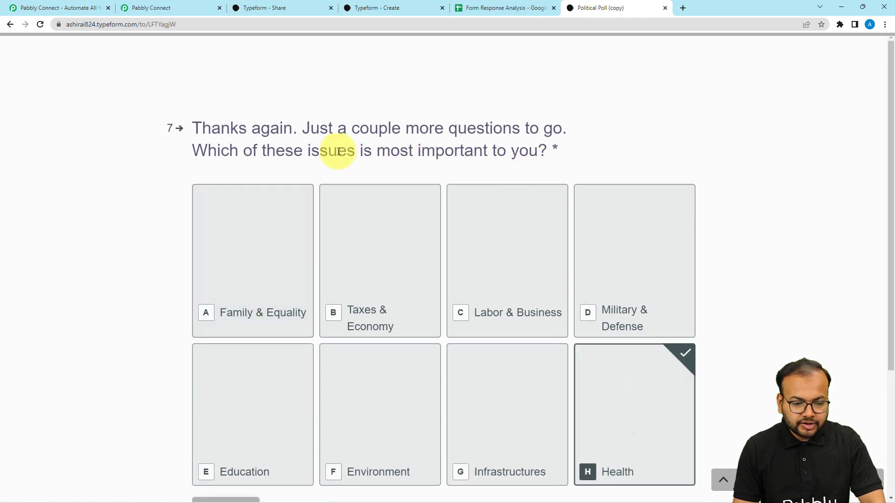
pyautogui.click(534, 265)
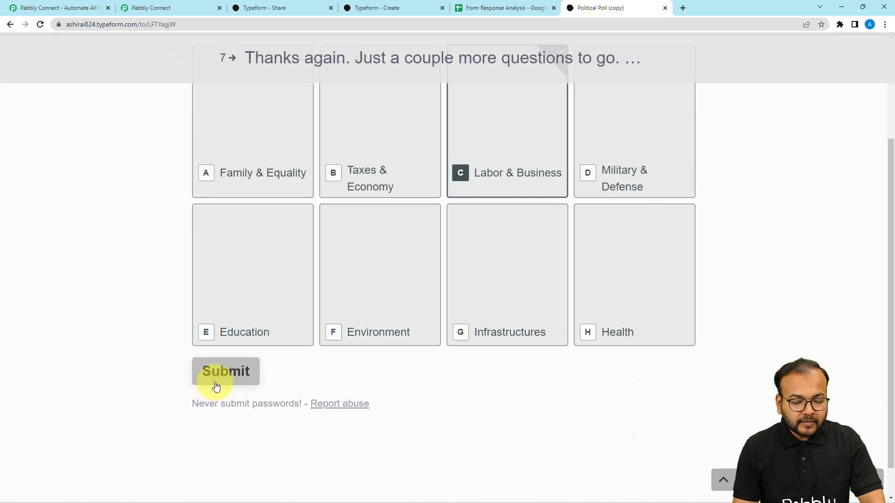
pyautogui.click(209, 370)
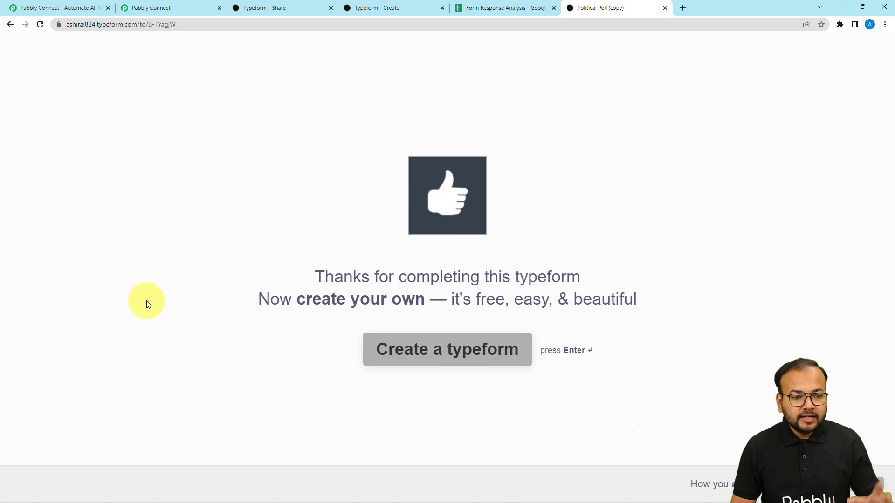
# Switch back to the Pabbly Connect workflow and look through the webhook response received from Typeform.
pyautogui.click(183, 4)
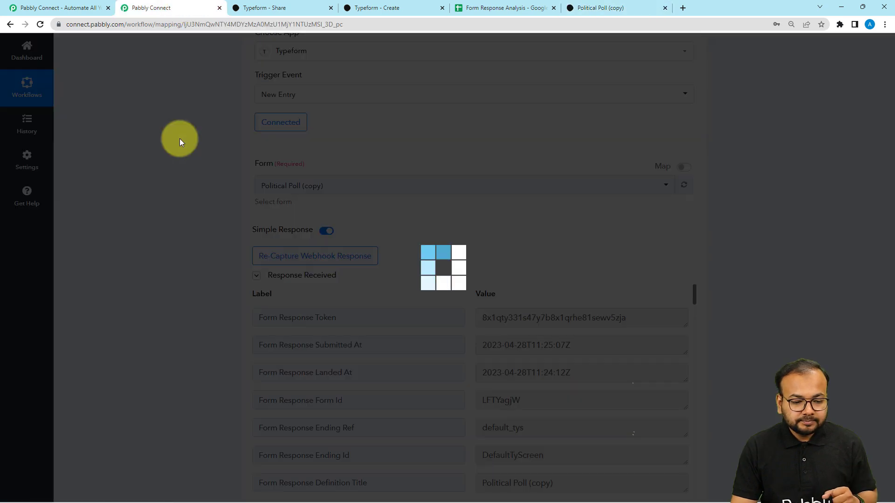
pyautogui.scroll(-3, 180, 140)
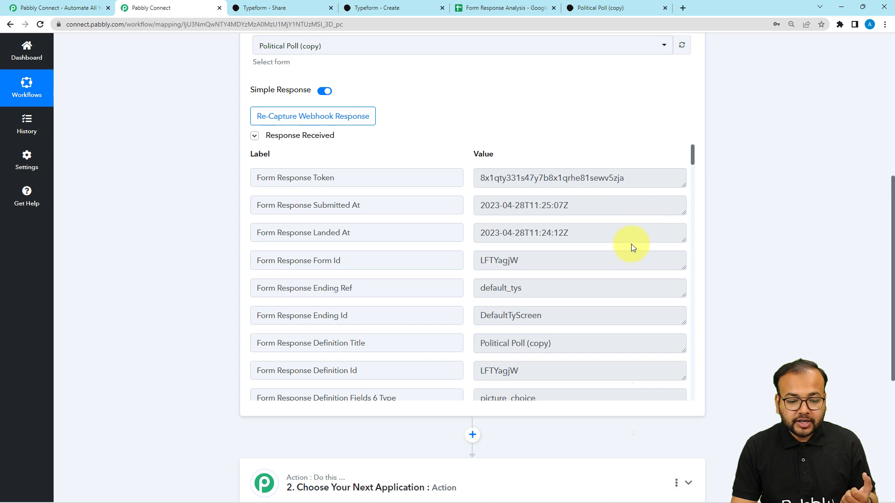
pyautogui.scroll(-3, 626, 251)
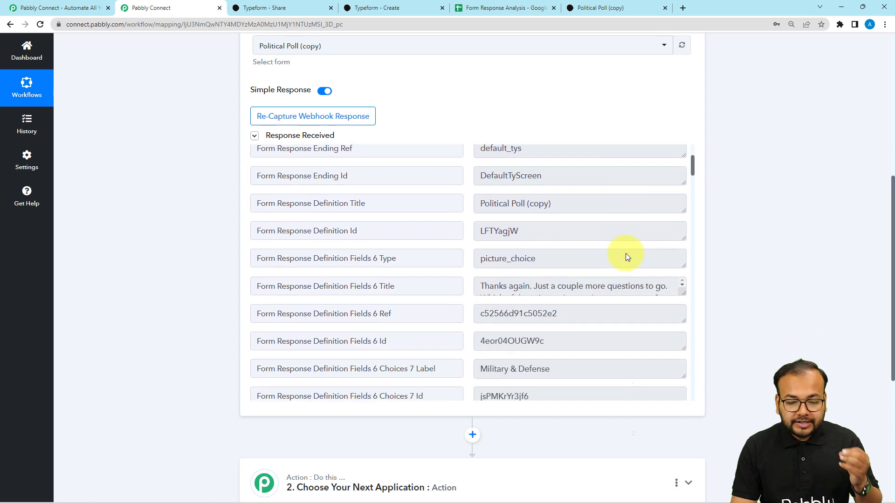
pyautogui.scroll(-2, 626, 255)
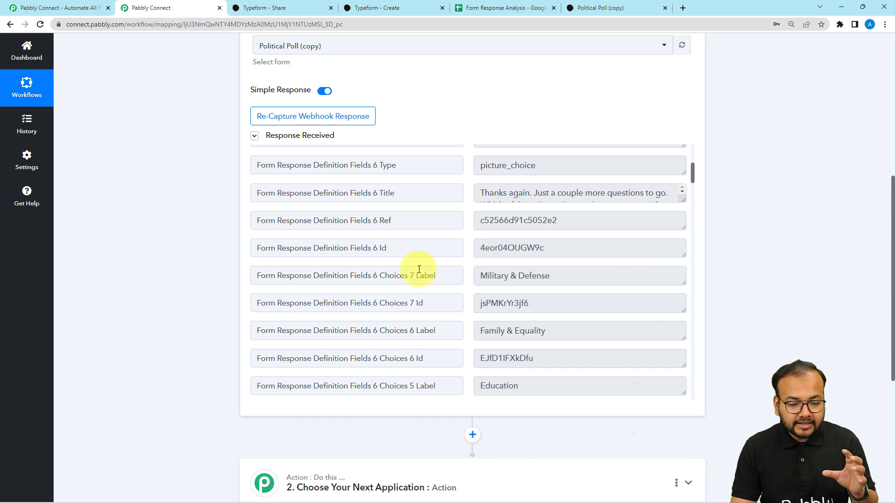
pyautogui.scroll(-1, 424, 255)
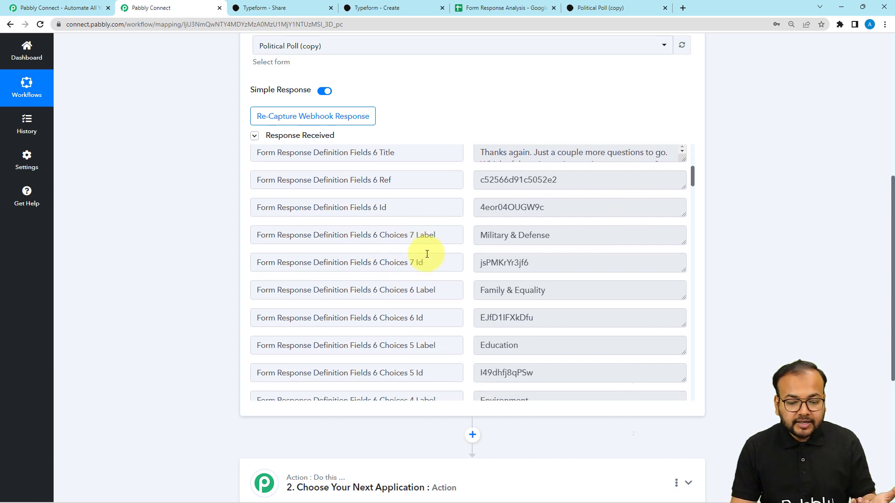
pyautogui.scroll(-2, 424, 256)
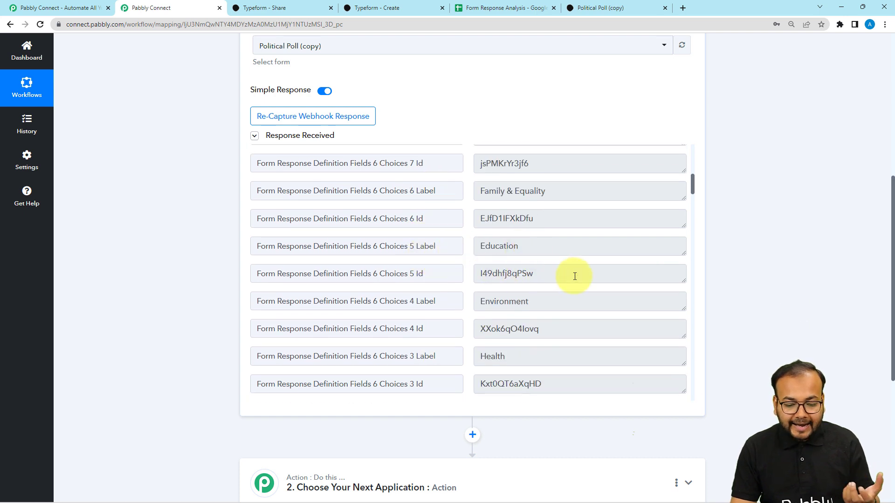
pyautogui.scroll(-2, 574, 276)
pyautogui.scroll(-2, 496, 274)
pyautogui.moveTo(695, 200); pyautogui.dragTo(683, 389)
pyautogui.scroll(-1, 600, 359)
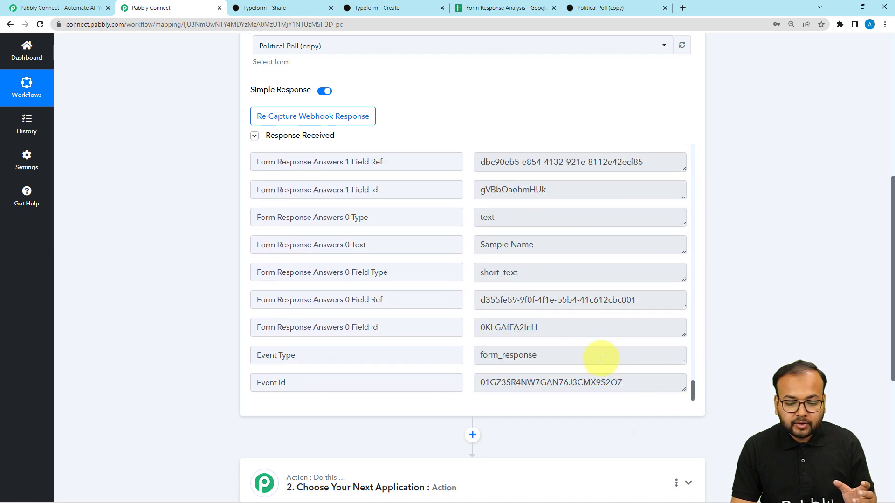
pyautogui.scroll(-3, 611, 336)
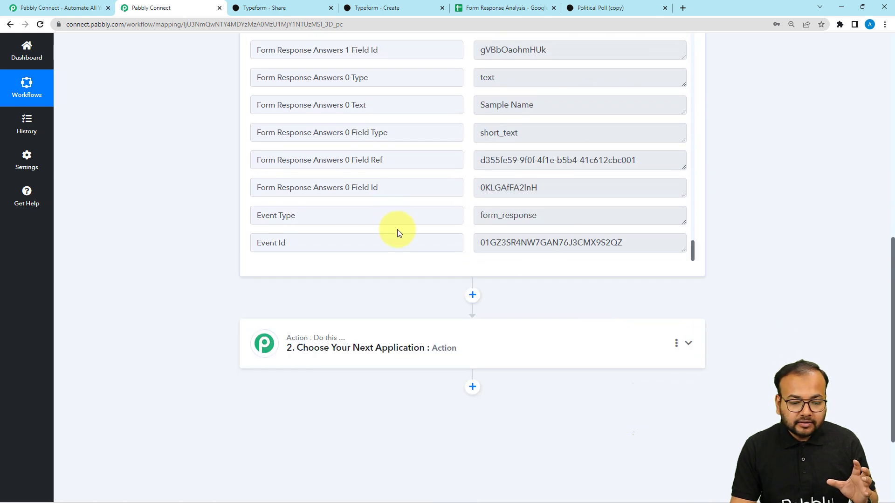
# Check the captured name, age, location, party and country direction answers against the submitted poll.
pyautogui.scroll(2, 402, 228)
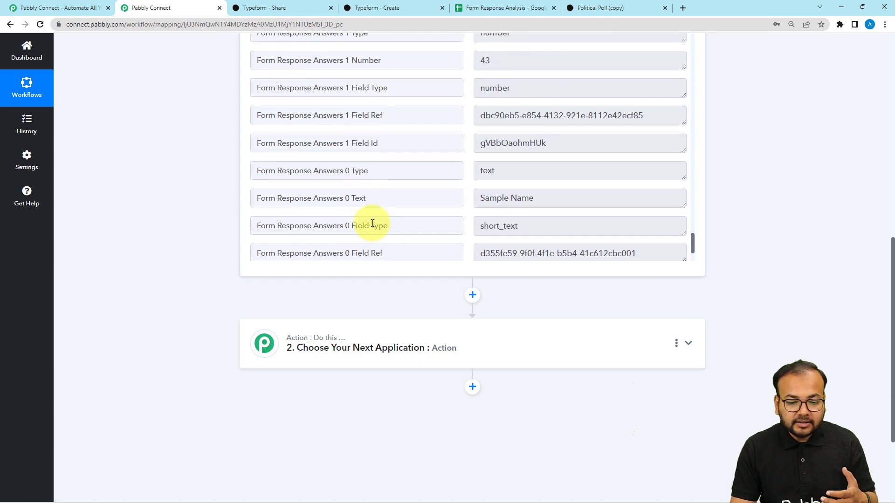
pyautogui.moveTo(558, 201); pyautogui.dragTo(474, 201)
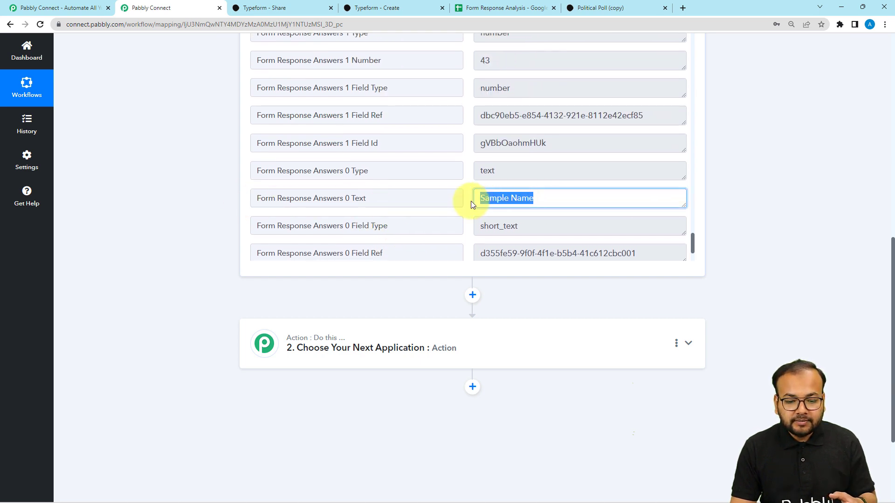
pyautogui.scroll(2, 457, 193)
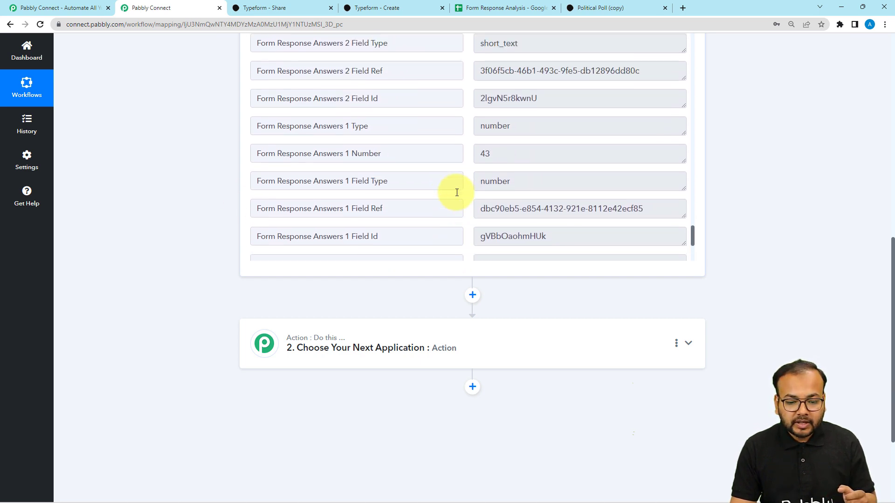
pyautogui.moveTo(507, 160); pyautogui.dragTo(461, 160)
pyautogui.scroll(3, 433, 167)
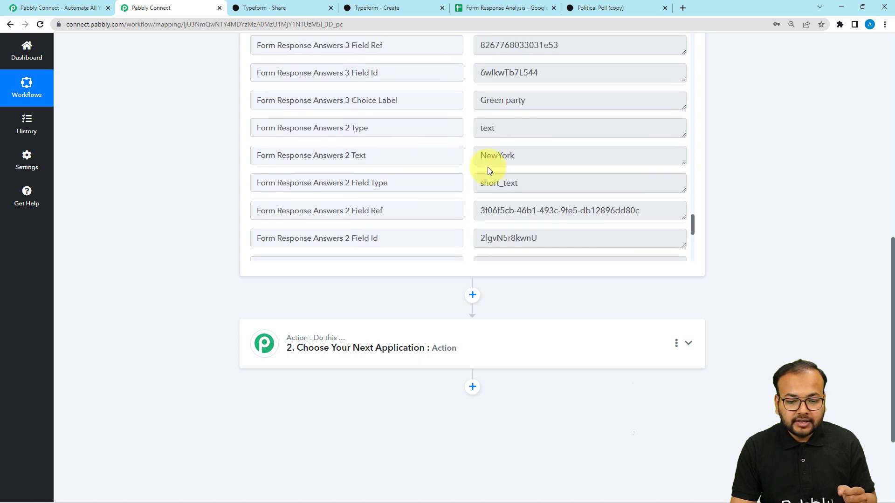
pyautogui.moveTo(535, 97); pyautogui.dragTo(439, 108)
pyautogui.scroll(2, 426, 116)
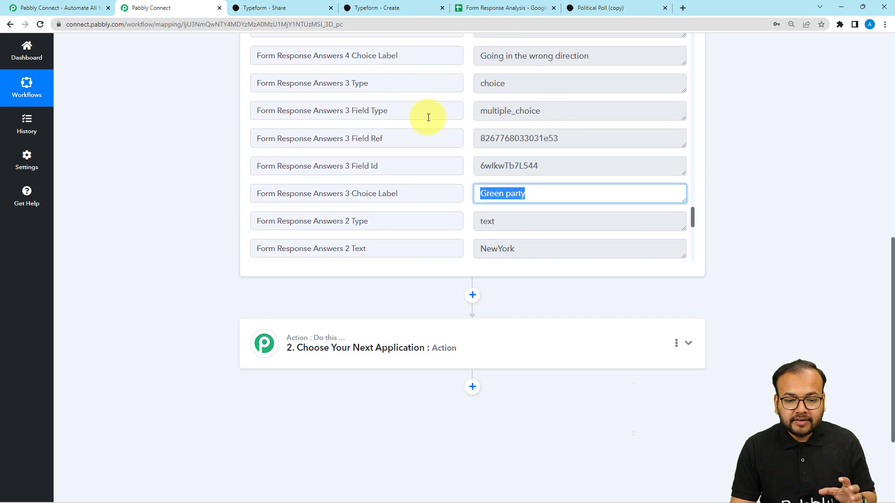
pyautogui.scroll(1, 572, 105)
pyautogui.moveTo(598, 104); pyautogui.dragTo(470, 106)
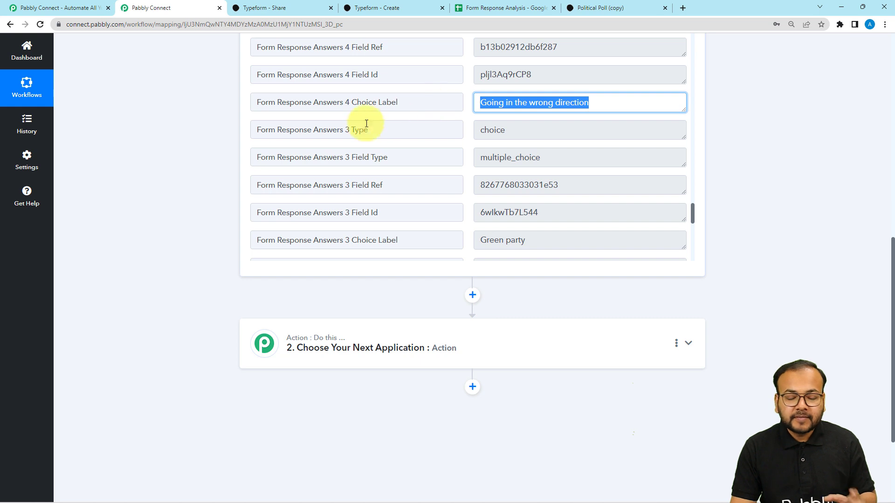
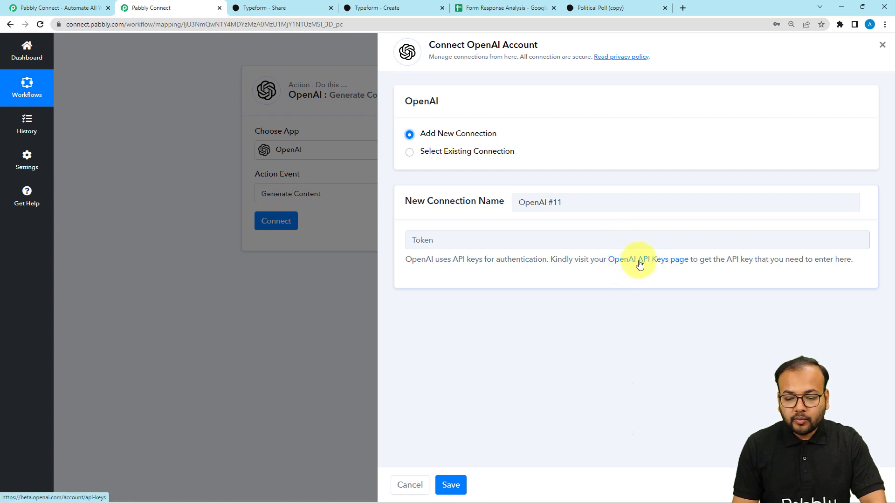
# Open the OpenAI API keys page and revoke the secret key created on Apr 28, 2023.
pyautogui.click(647, 264)
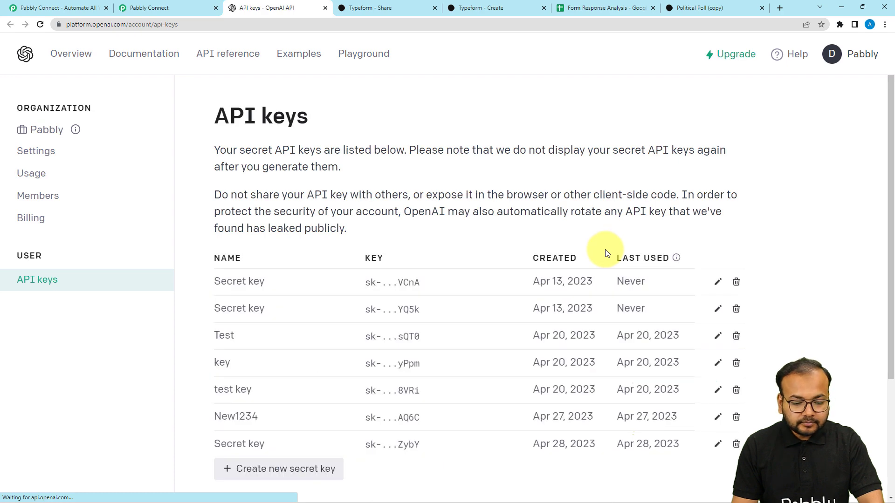
pyautogui.scroll(-2, 605, 253)
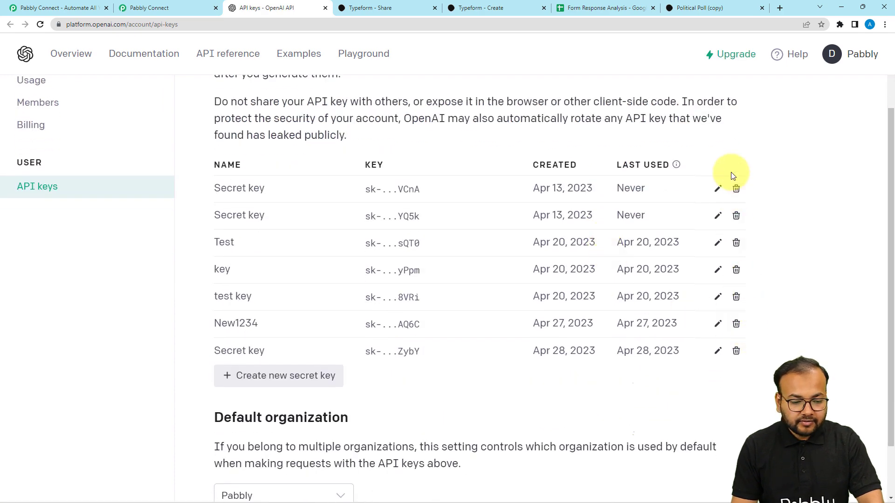
pyautogui.click(736, 351)
pyautogui.click(580, 343)
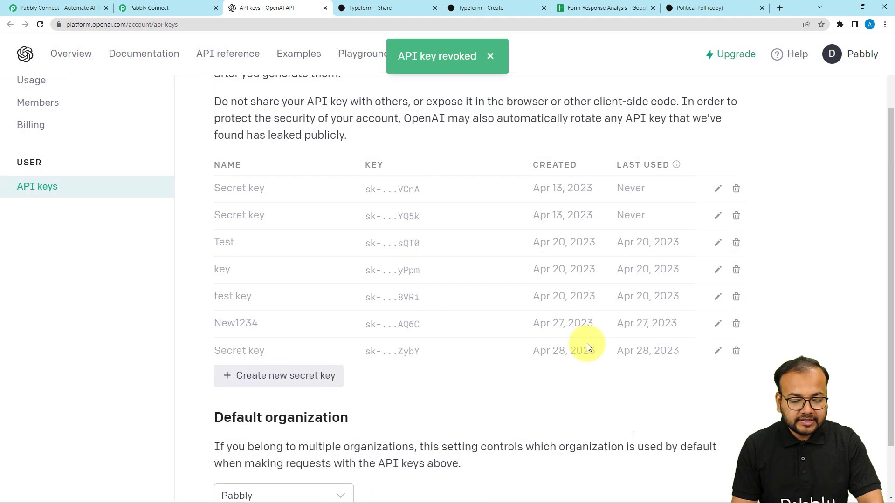
# Create a new unnamed OpenAI secret key and copy it.
pyautogui.click(265, 348)
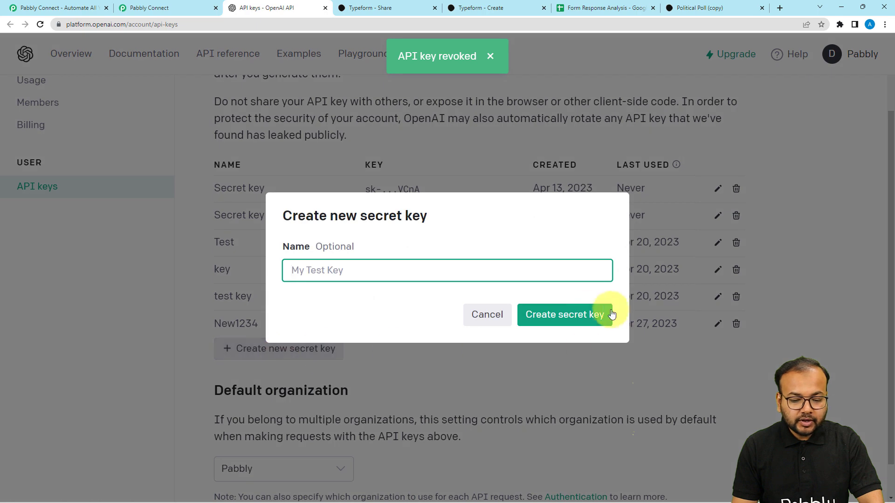
pyautogui.click(573, 316)
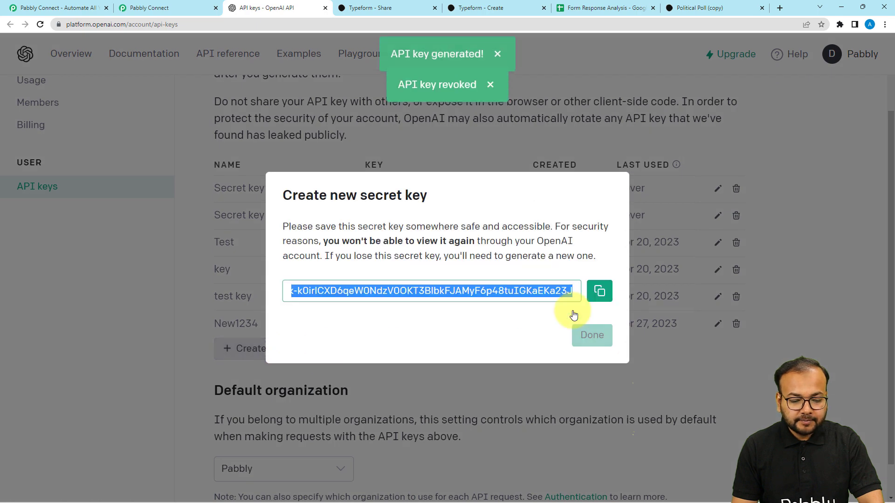
pyautogui.click(600, 293)
pyautogui.click(591, 335)
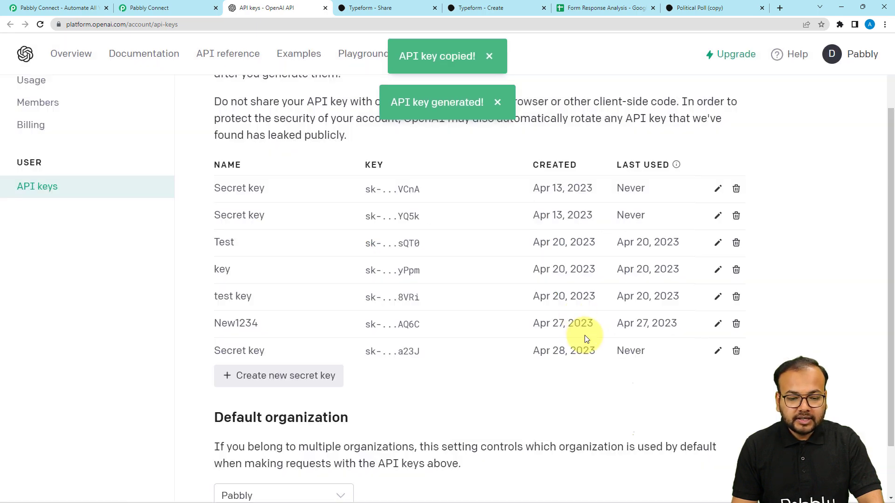
# Switch back to the Pabbly Connect workflow, paste the OpenAI API key as the new connection's token and save the connection.
pyautogui.click(155, 16)
pyautogui.rightClick(430, 232)
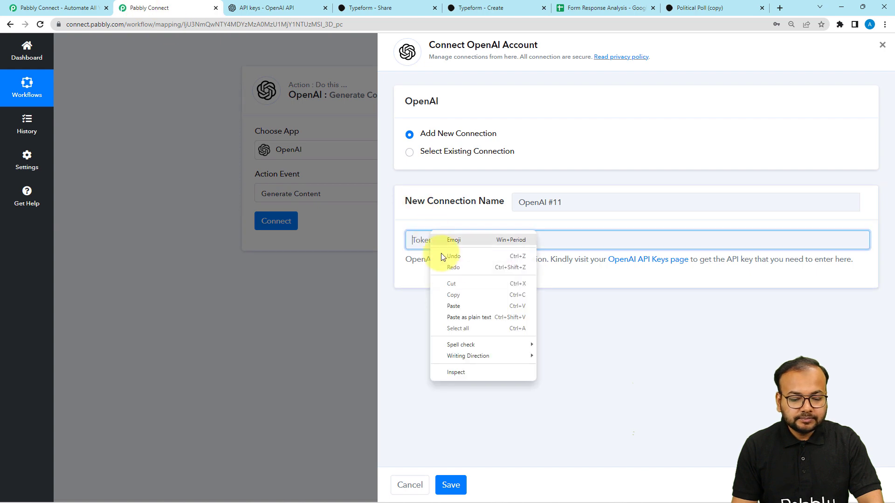
pyautogui.click(456, 306)
pyautogui.click(450, 484)
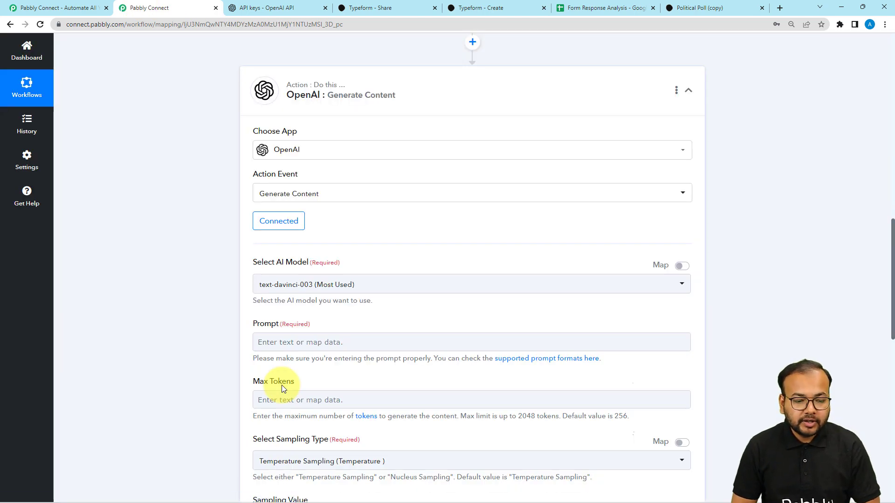
# Choose text-davinci-003 (Most Used) as the AI model for the Generate Content action.
pyautogui.scroll(-2, 299, 339)
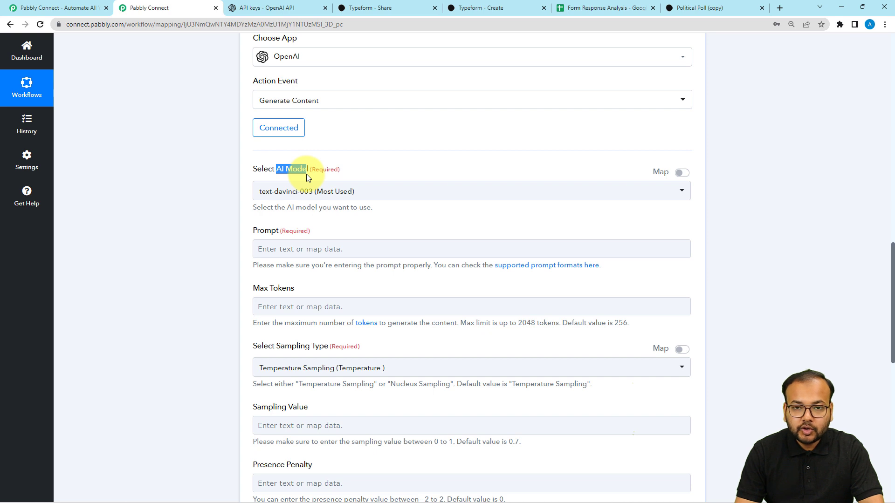
pyautogui.click(362, 198)
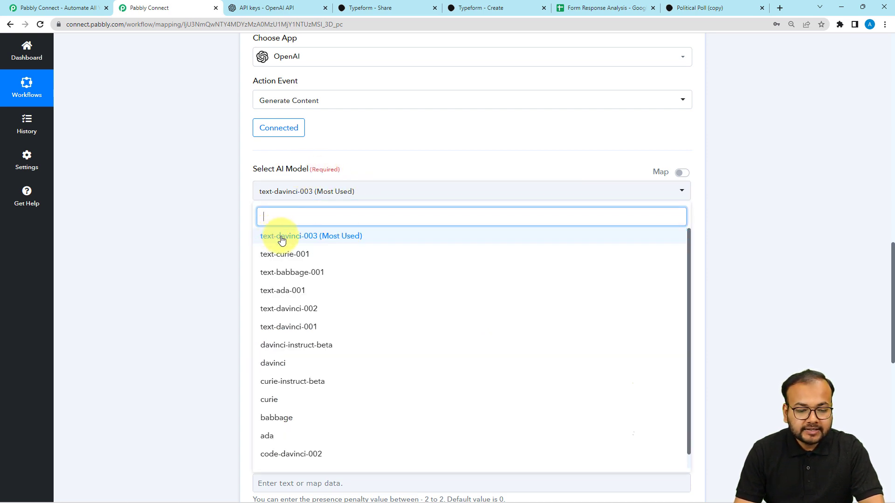
pyautogui.click(350, 243)
pyautogui.scroll(-2, 228, 192)
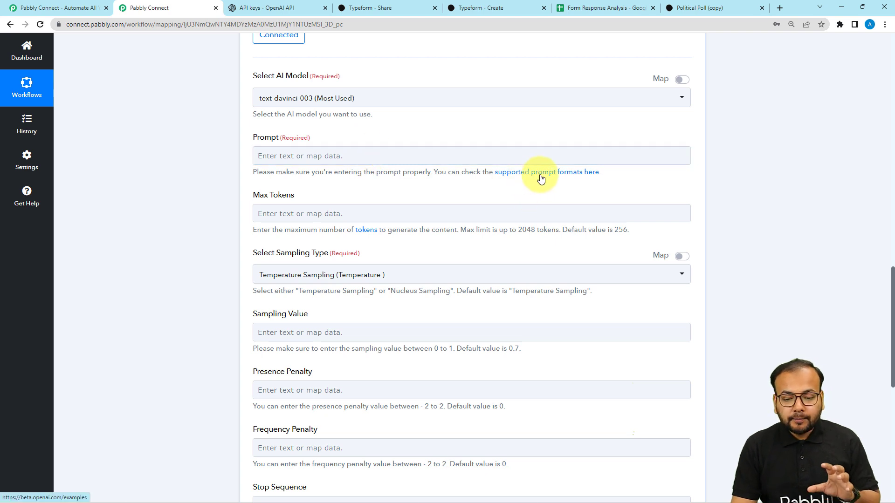
# Check supported prompt formats and begin the prompt with "Give a short analysis of the responses of a political poll form. The questions and responses are as follows:".
pyautogui.click(558, 174)
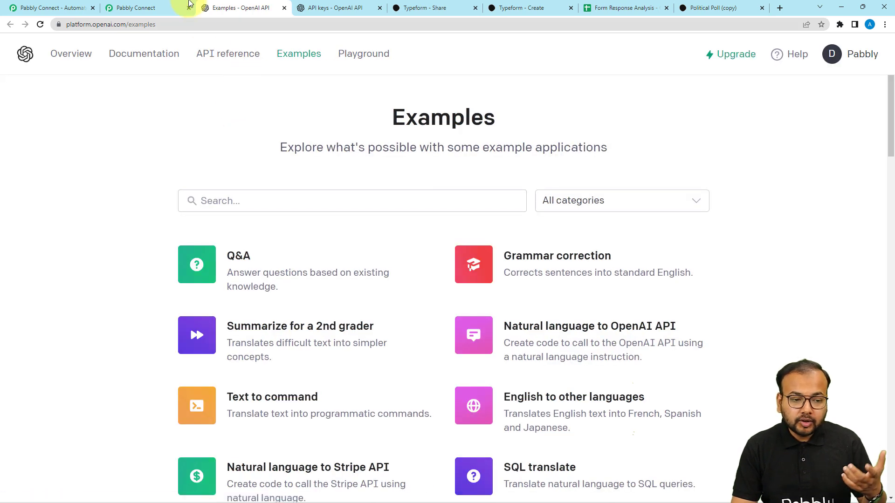
pyautogui.click(161, 5)
pyautogui.click(322, 148)
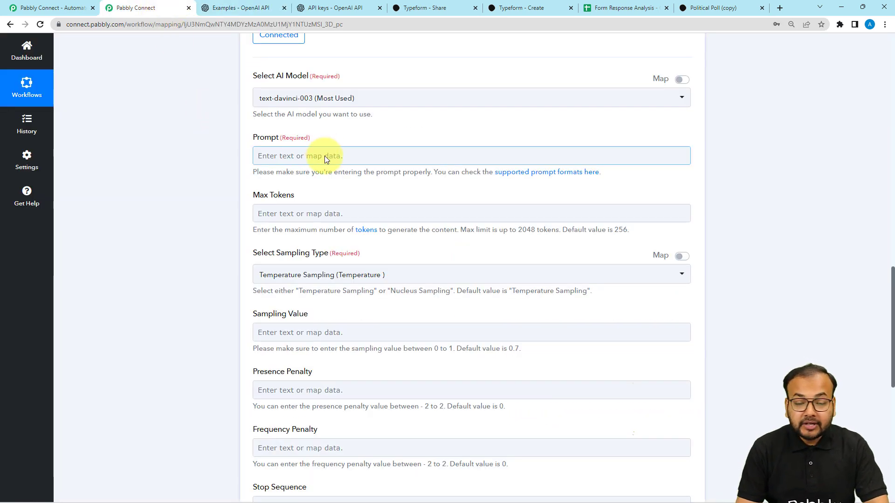
pyautogui.hotkey('ctrl', 'v')
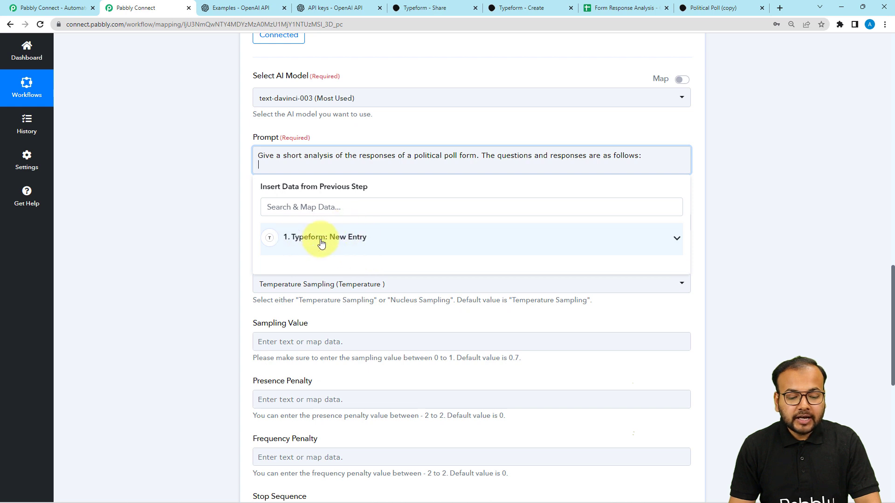
# Map the Typeform Definition Fields 3 Title, the question on which party to vote for, below the prompt's opening text.
pyautogui.click(308, 248)
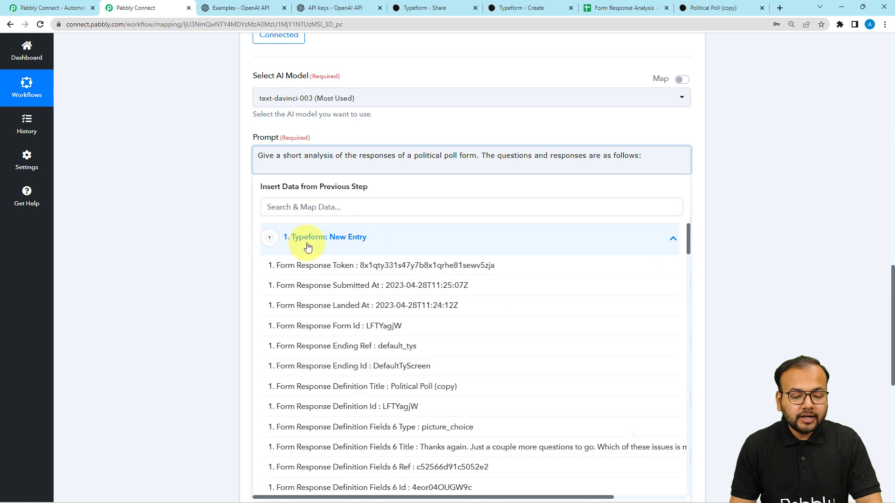
pyautogui.scroll(-4, 314, 264)
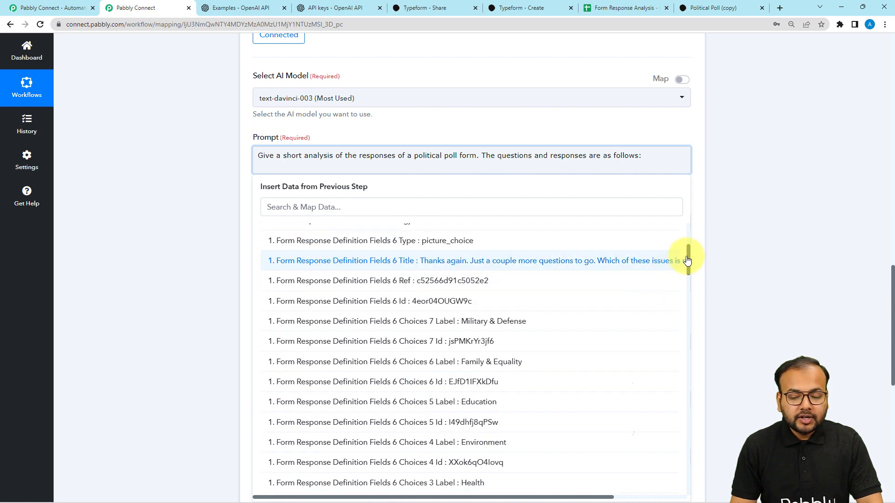
pyautogui.moveTo(688, 260); pyautogui.dragTo(669, 483)
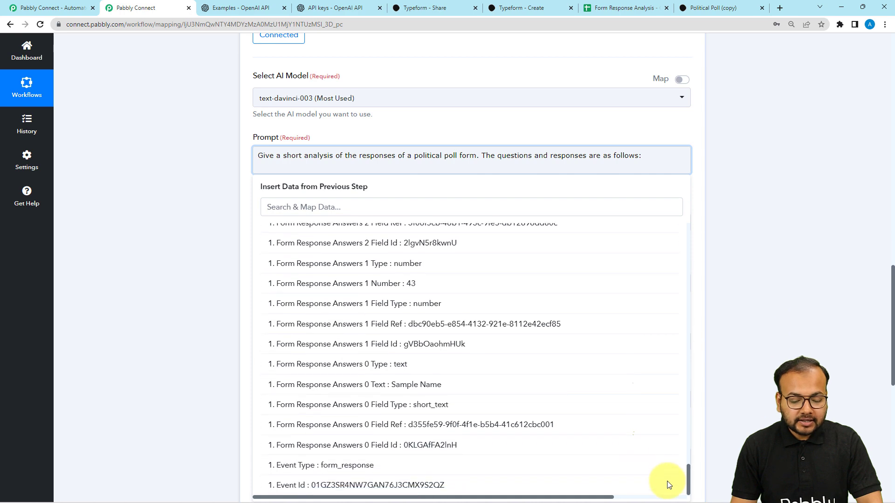
pyautogui.scroll(8, 565, 400)
pyautogui.scroll(8, 564, 399)
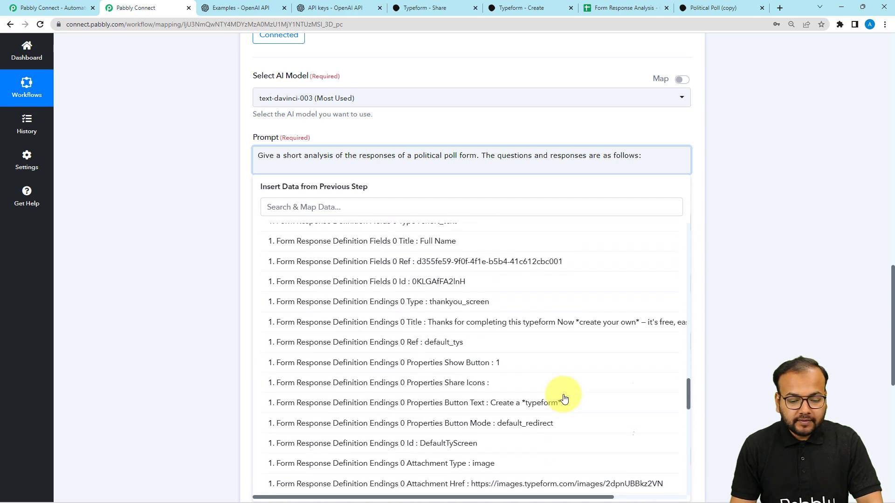
pyautogui.scroll(1, 564, 398)
pyautogui.scroll(8, 564, 398)
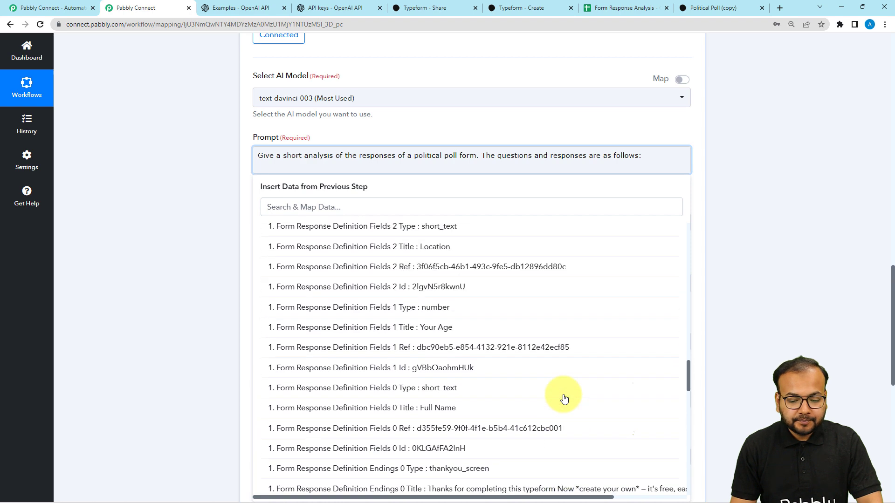
pyautogui.scroll(2, 564, 398)
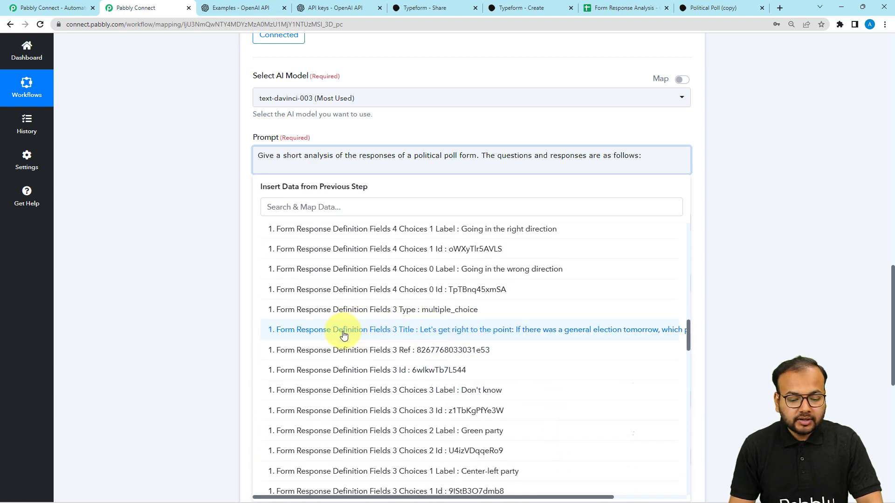
pyautogui.click(458, 333)
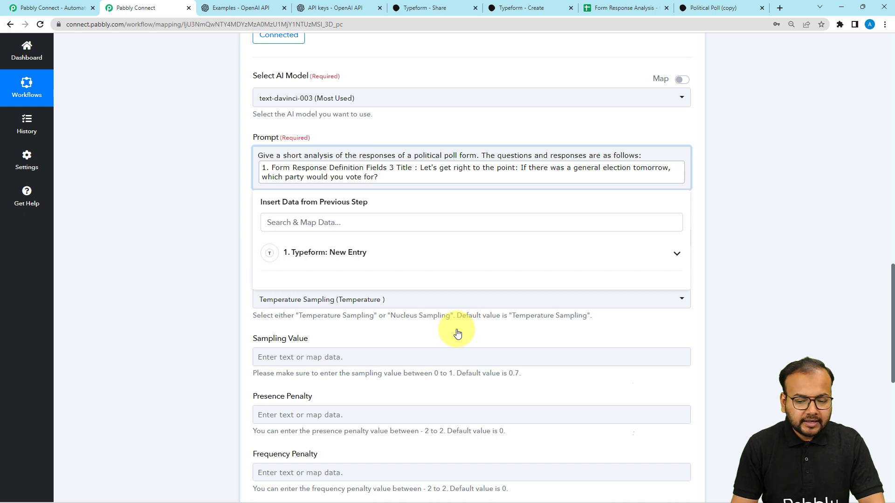
# Complete the prompt's question list with the Typeform Fields 4, 5 and 6 titles, placing an "Answer:" line below every question.
pyautogui.press('Return')
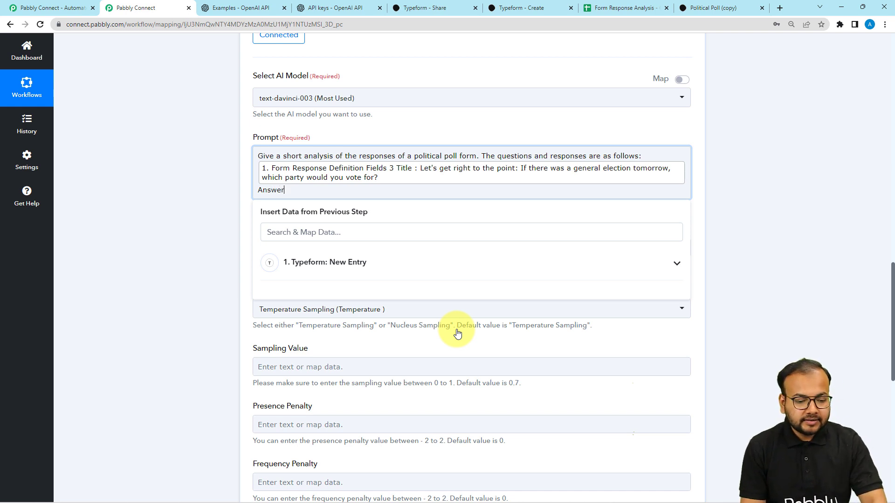
pyautogui.press('Return')
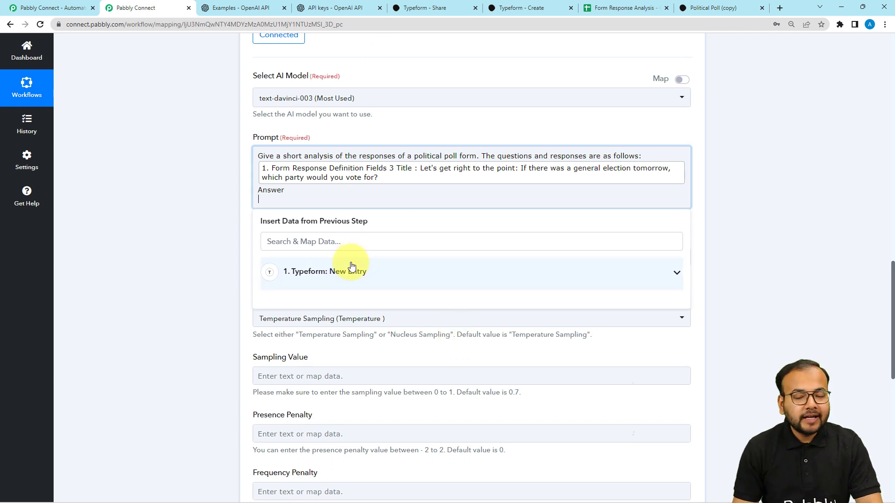
pyautogui.hotkey('ctrl', 'a')
pyautogui.write("Give a short analysis of the responses of a political poll form. The questions and responses are as follows: 1. Form Response Definition Fields 3 Title : Let's get right to the point: If there was a general election tomorrow, which party would you vote for? Answer: 1. Form Response Definition Fields 4 Title : OK, how do you feel about the general direction of our country at the moment? Answer: 1. Form Response Definition Fields 5 Title : Thanks, and how do you feel about your own situation this year? Answer: 1. Form Response Definition Fields 6 Title : Thanks again. Just a couple more questions to go. Which of these issues is most important to you? Answer:")
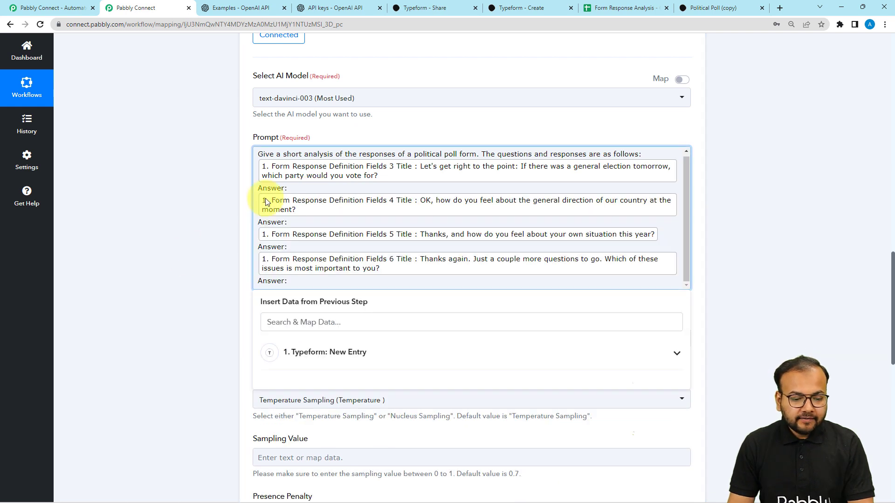
# Map the Typeform Answers 3 Choice Label, Green party, as the answer to the voting question in the prompt.
pyautogui.click(289, 189)
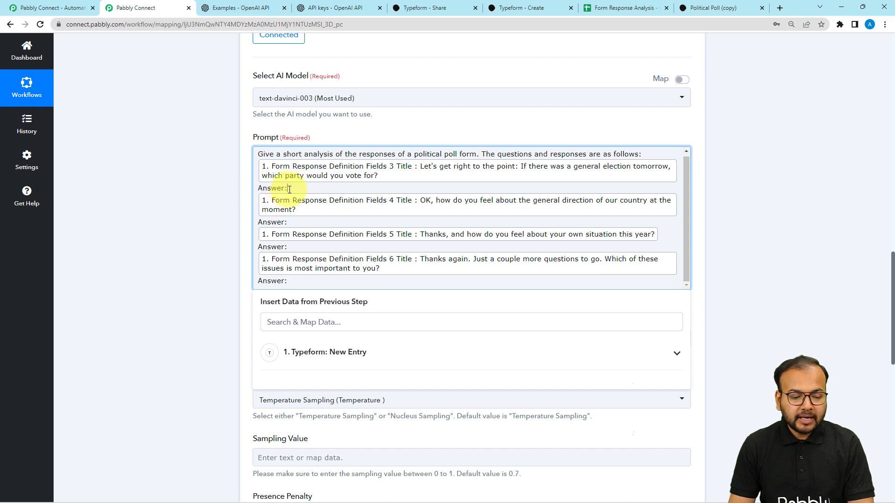
pyautogui.click(303, 356)
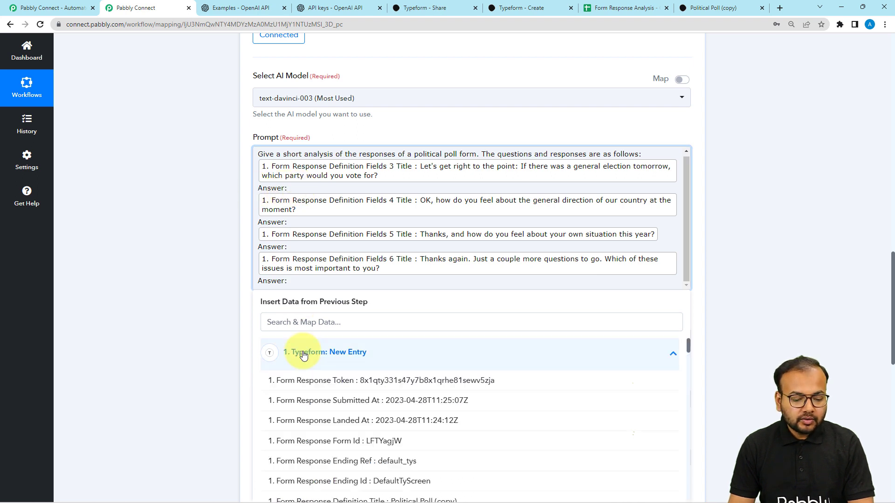
pyautogui.scroll(-10, 645, 364)
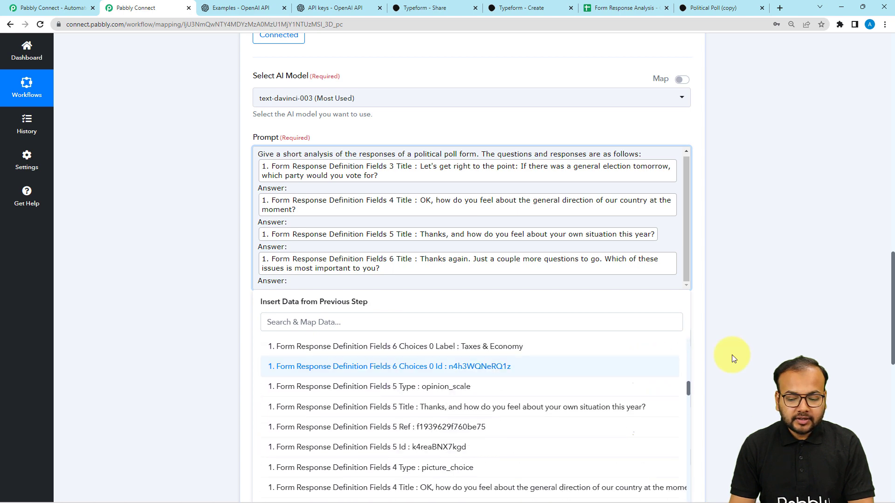
pyautogui.scroll(-4, 809, 319)
pyautogui.moveTo(687, 267); pyautogui.dragTo(679, 490)
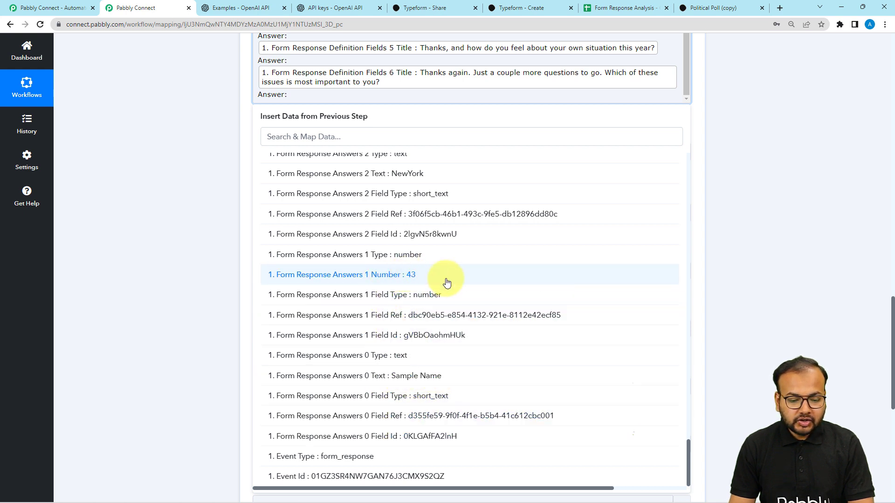
pyautogui.scroll(1, 479, 282)
pyautogui.scroll(1, 446, 241)
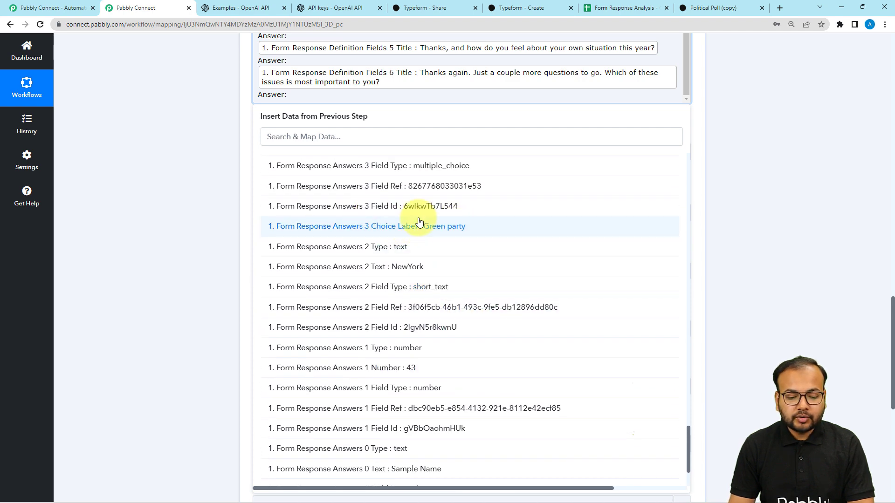
pyautogui.click(443, 233)
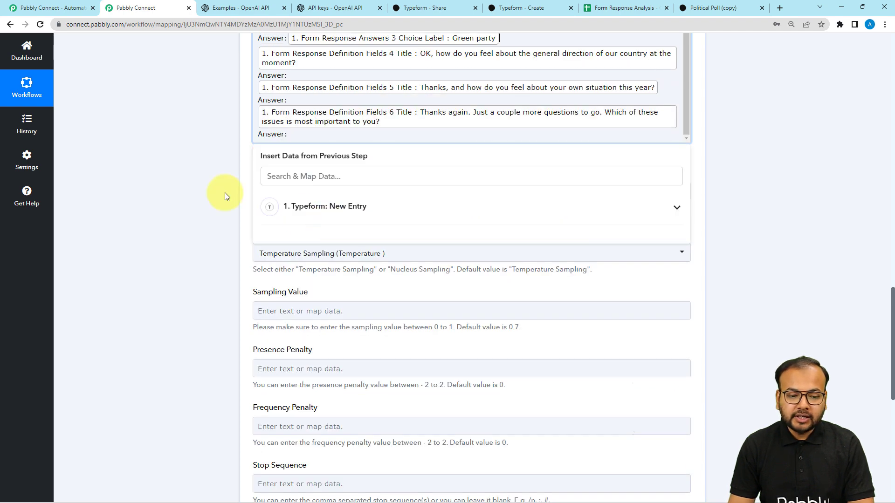
# Map Answers 4 Choice Label, Answers 5 Number followed by "out of 5 in opinion scale", and Answers 6 Choice Label to the remaining prompt answers.
pyautogui.scroll(2, 226, 195)
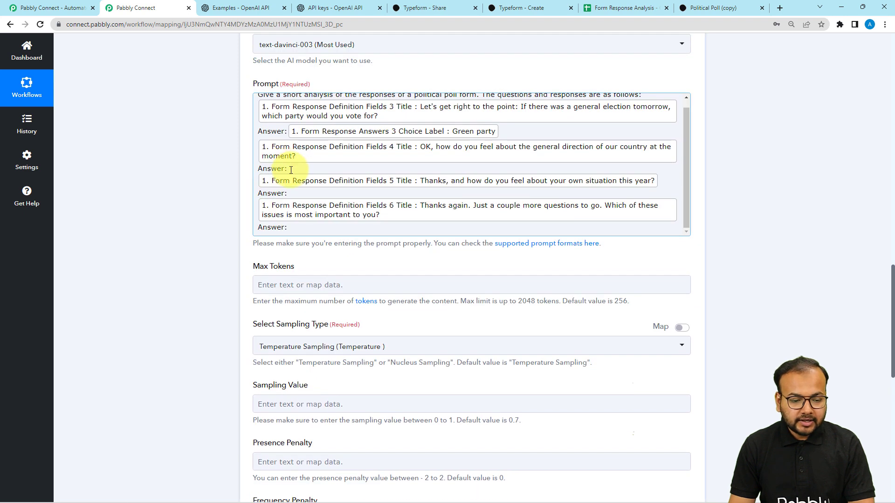
pyautogui.click(289, 167)
pyautogui.click(319, 307)
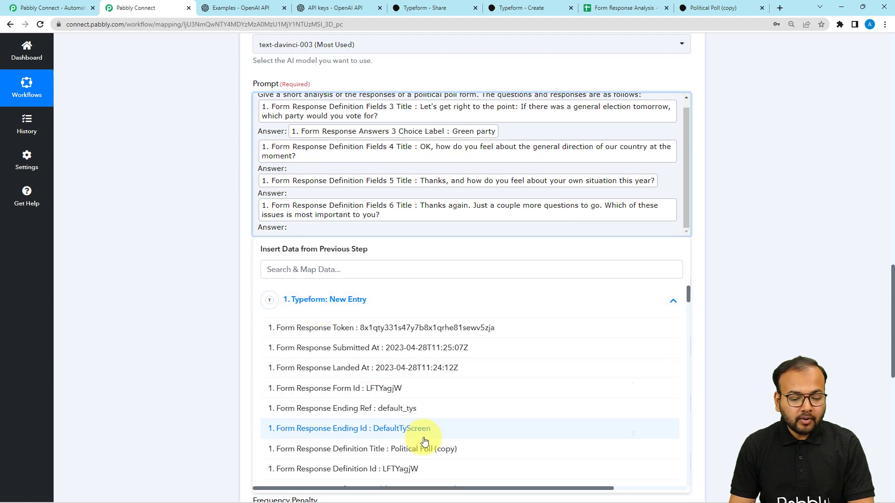
pyautogui.moveTo(689, 297); pyautogui.dragTo(682, 389)
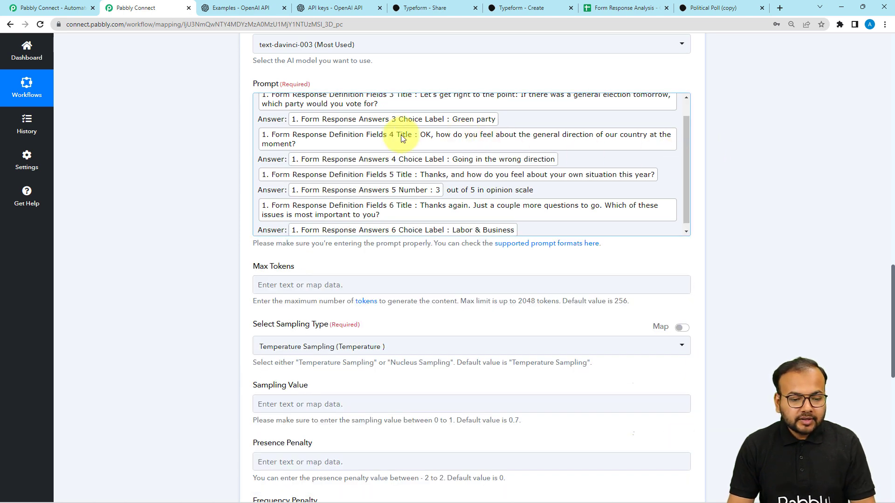
pyautogui.click(685, 231)
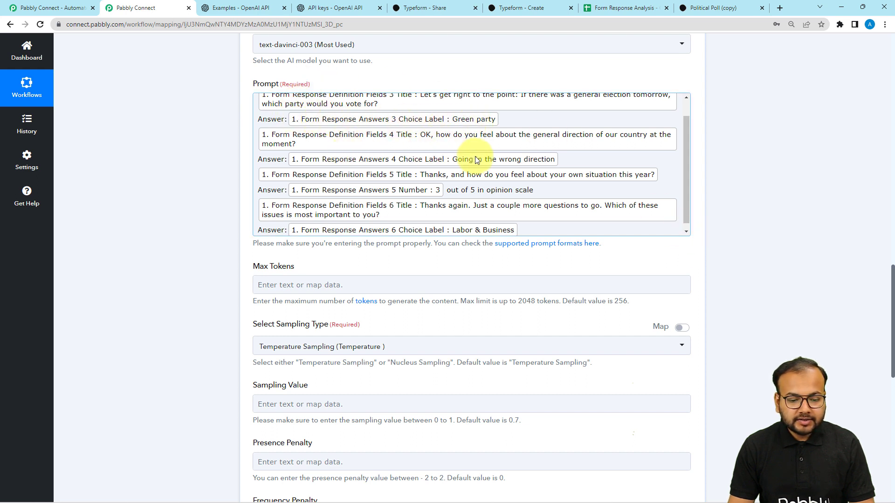
pyautogui.scroll(-1, 373, 158)
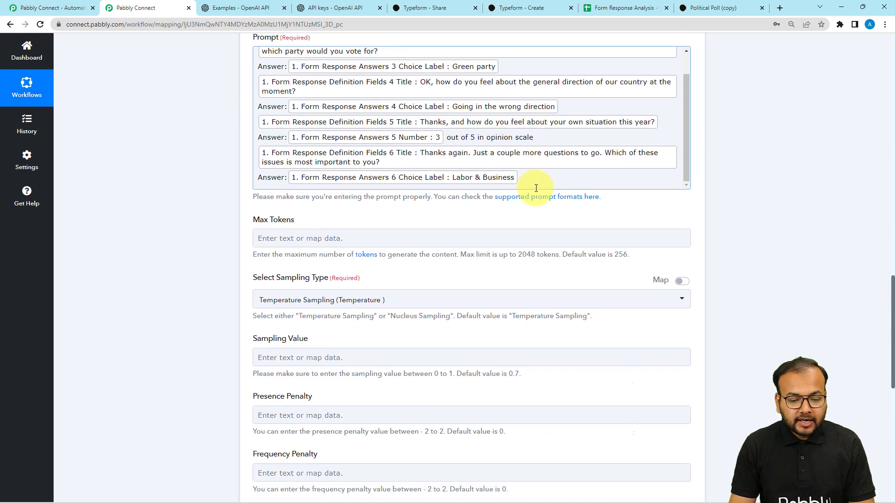
# Set the OpenAI action's Max Tokens to 300 and choose Temperature Sampling (Temperature) as the sampling type.
pyautogui.scroll(-2, 245, 209)
pyautogui.click(293, 192)
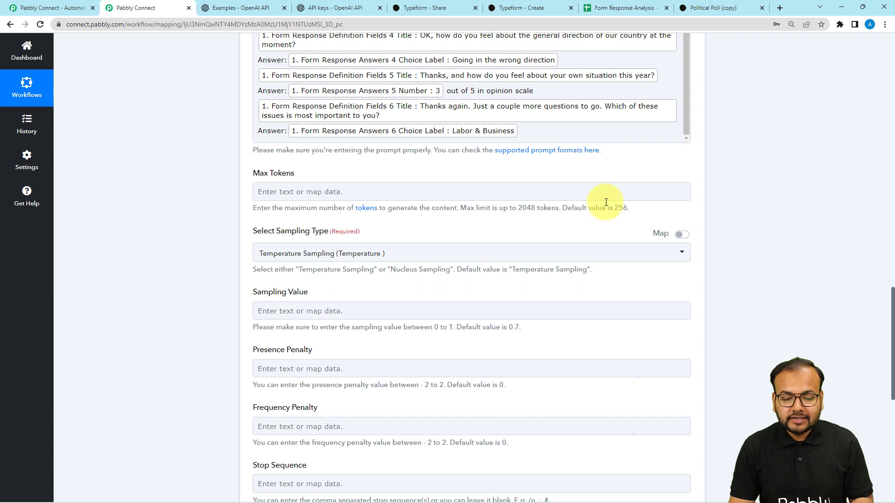
pyautogui.click(587, 195)
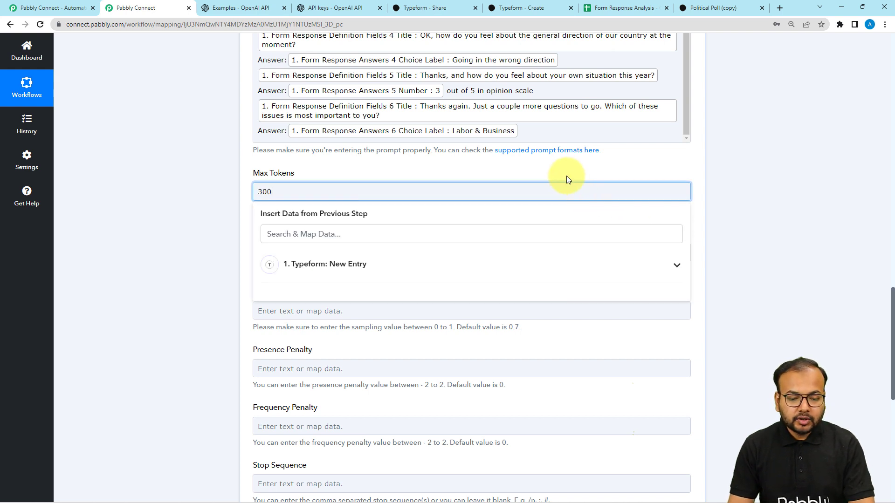
pyautogui.click(567, 179)
pyautogui.scroll(-2, 564, 174)
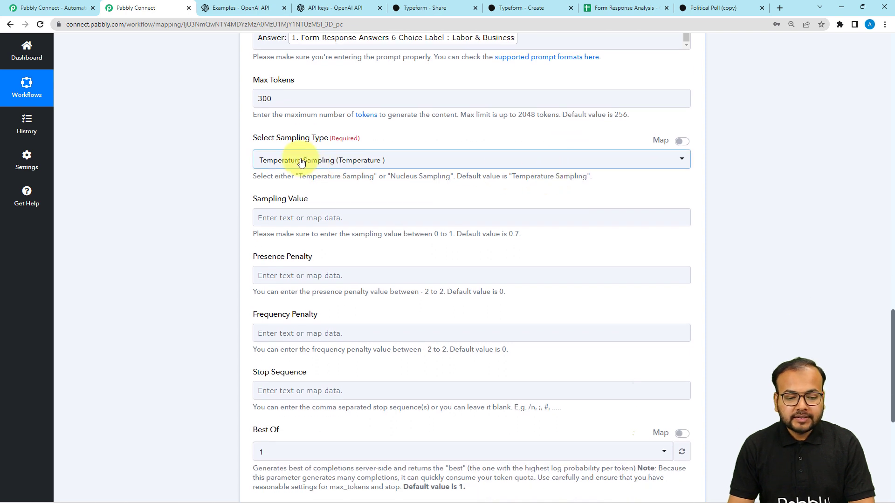
pyautogui.click(299, 160)
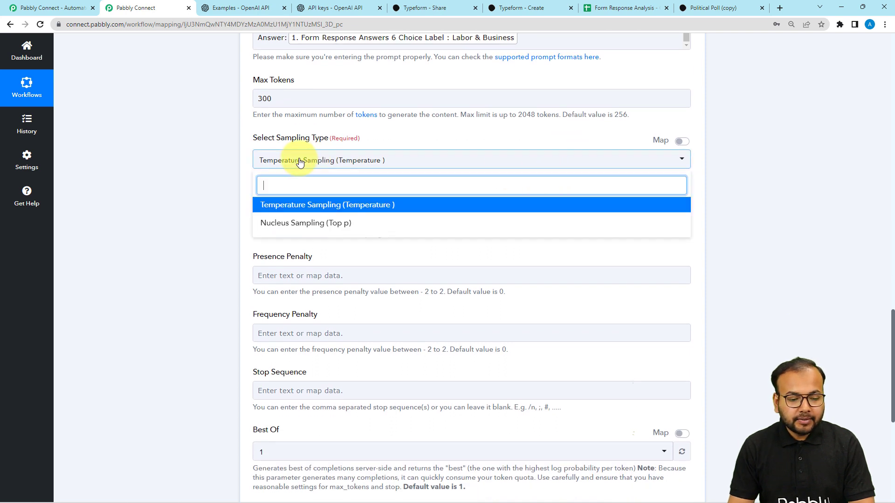
pyautogui.click(273, 207)
# Set Best Of to 2 for the OpenAI action, then save it and send a test request.
pyautogui.scroll(-1, 220, 182)
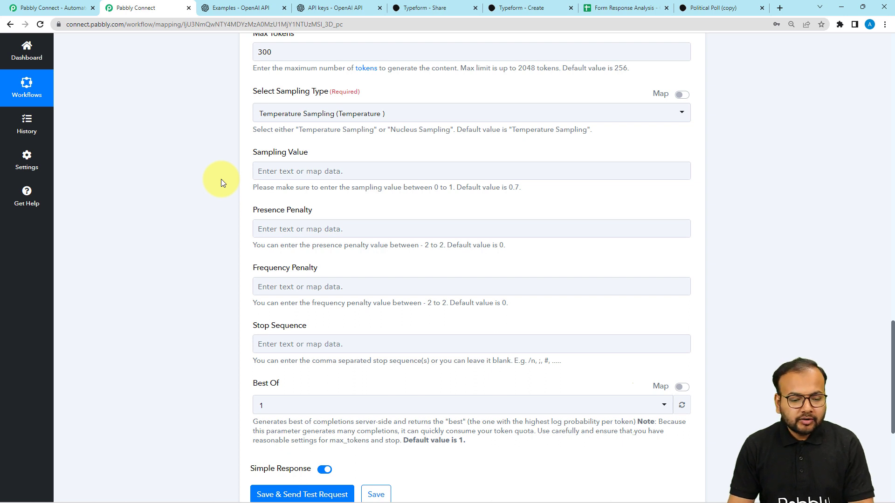
pyautogui.scroll(-1, 221, 182)
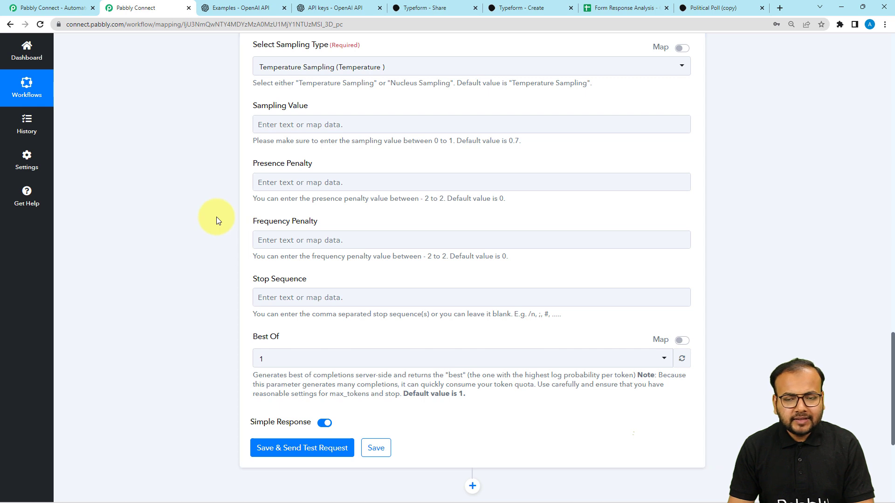
pyautogui.scroll(-1, 216, 217)
pyautogui.scroll(-2, 216, 217)
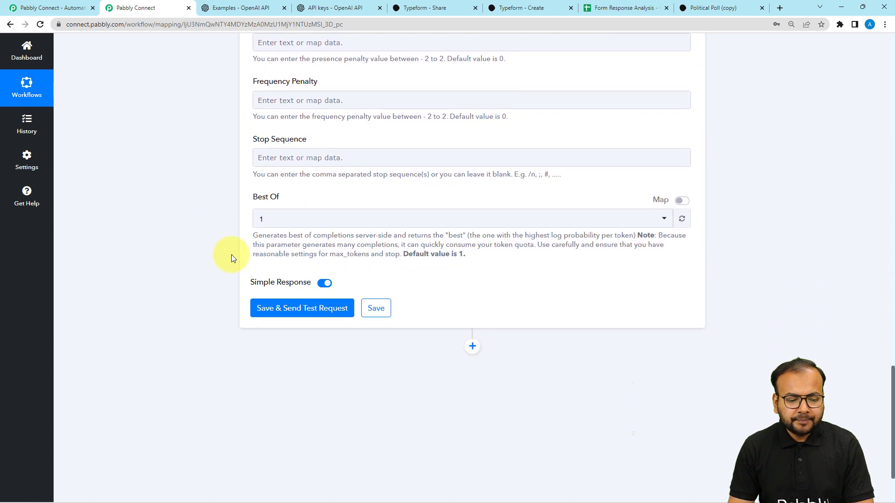
pyautogui.click(297, 219)
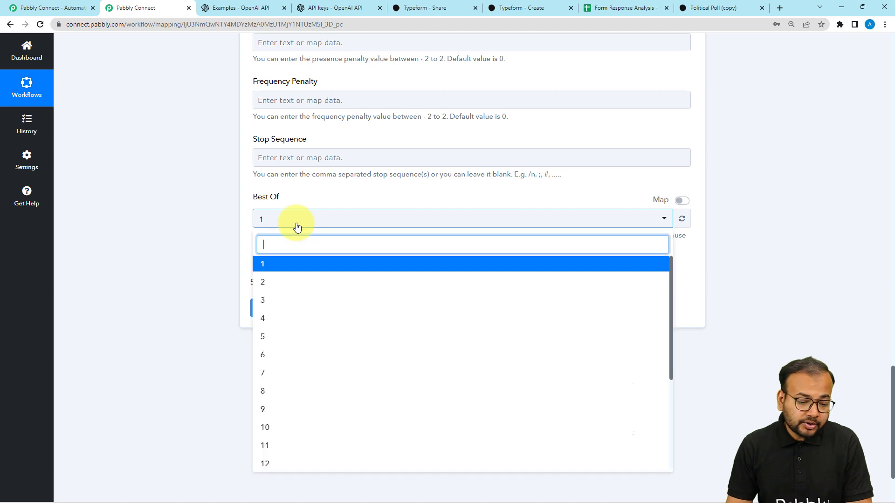
pyautogui.click(257, 280)
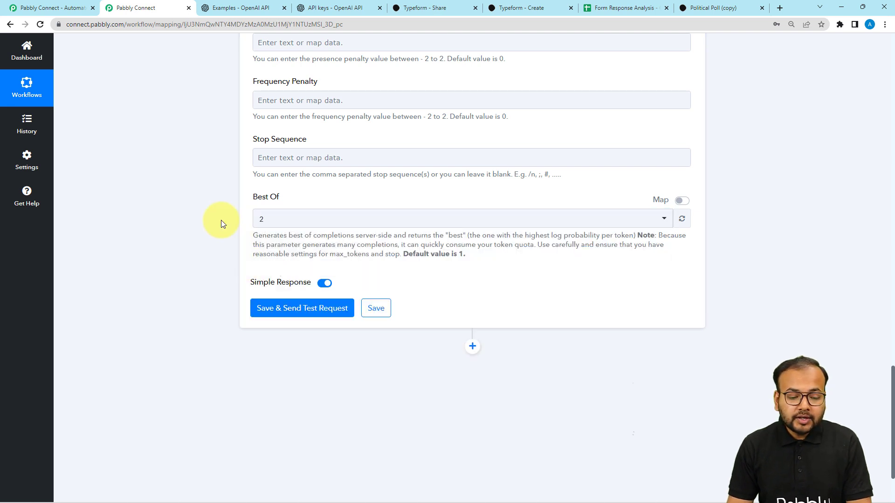
pyautogui.scroll(-1, 221, 224)
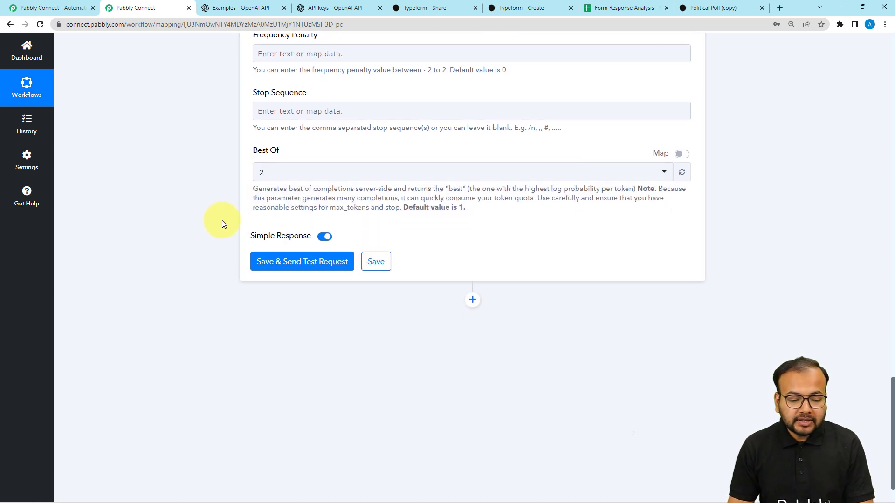
pyautogui.click(278, 268)
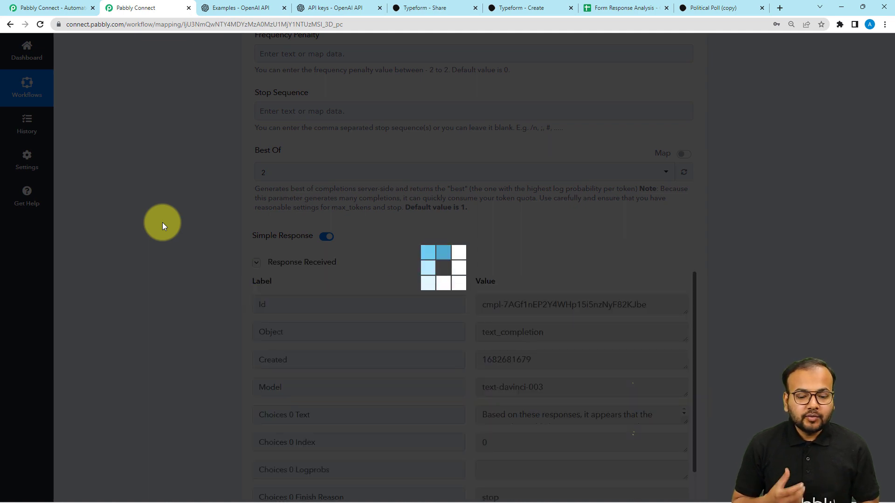
# Enlarge the Choices 0 Text value in the received OpenAI response and read the full generated analysis.
pyautogui.scroll(-3, 162, 222)
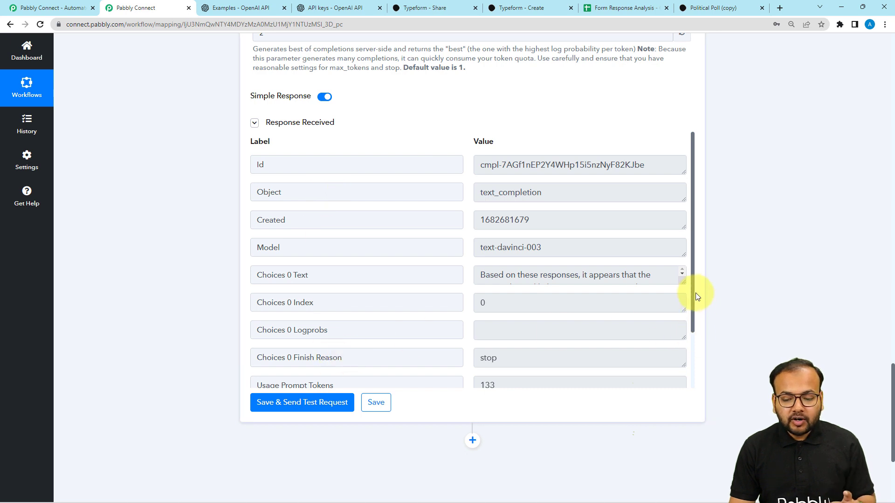
pyautogui.moveTo(256, 274); pyautogui.dragTo(313, 289)
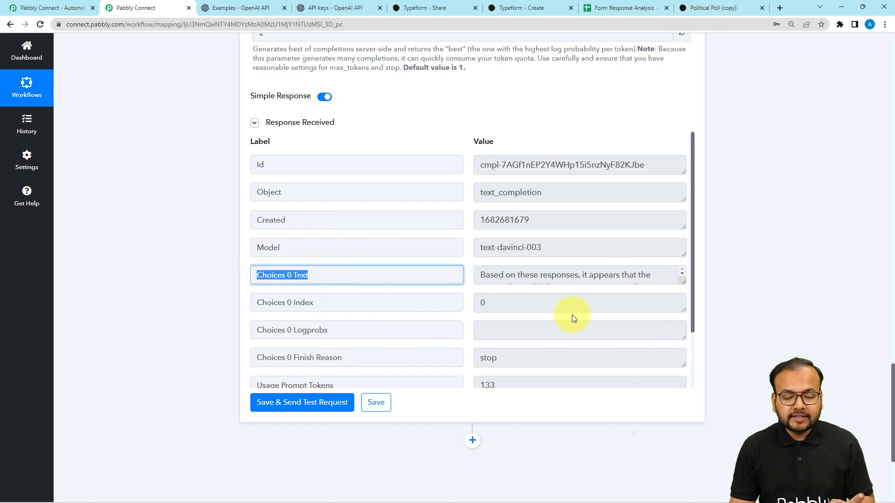
pyautogui.moveTo(685, 279); pyautogui.dragTo(683, 396)
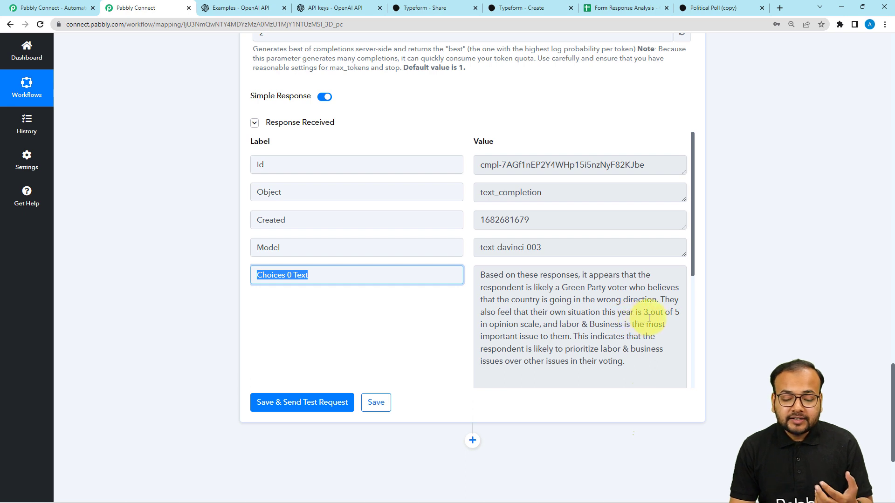
pyautogui.scroll(-1, 666, 316)
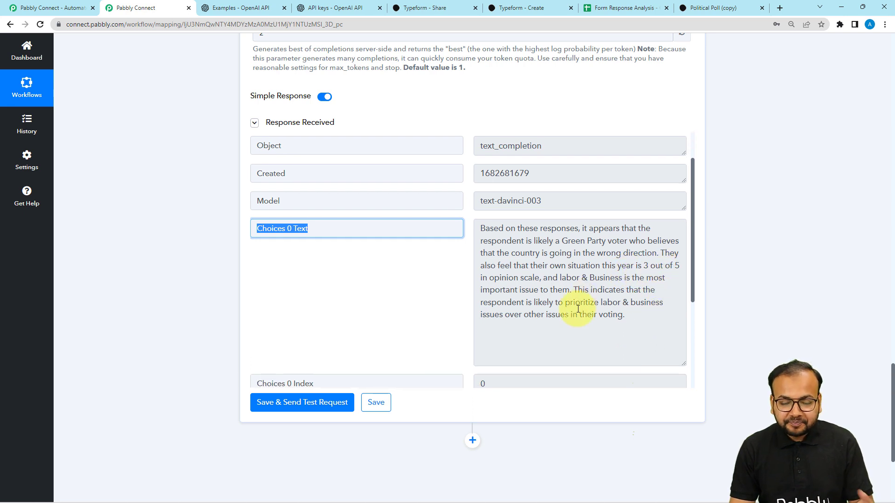
pyautogui.scroll(-1, 540, 273)
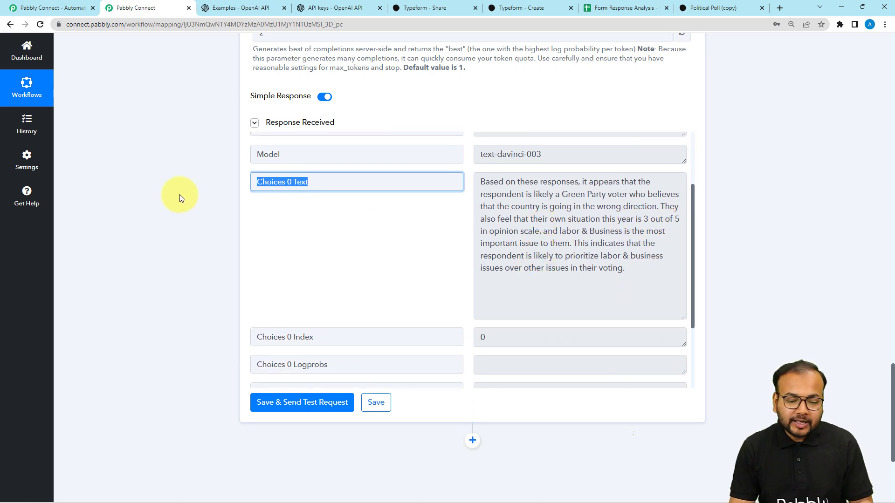
# Add a Google Sheets action after the OpenAI step with Add New Row as its action event.
pyautogui.scroll(-4, 180, 195)
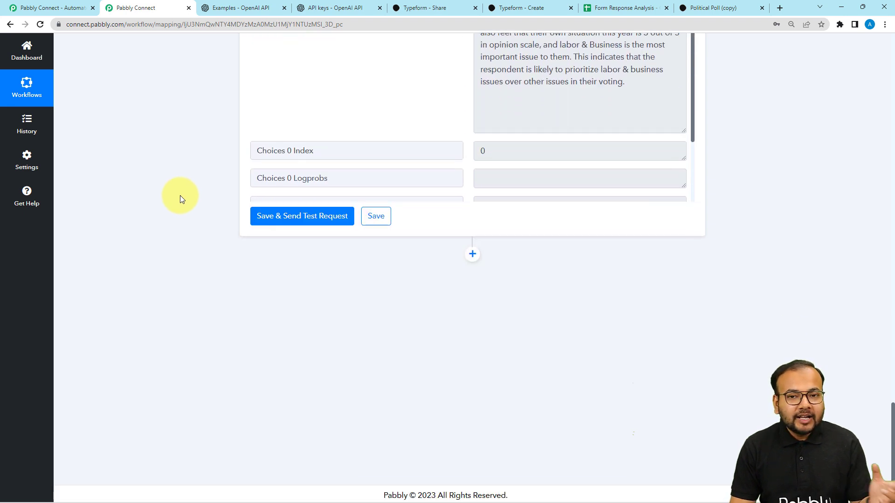
pyautogui.scroll(-1, 183, 196)
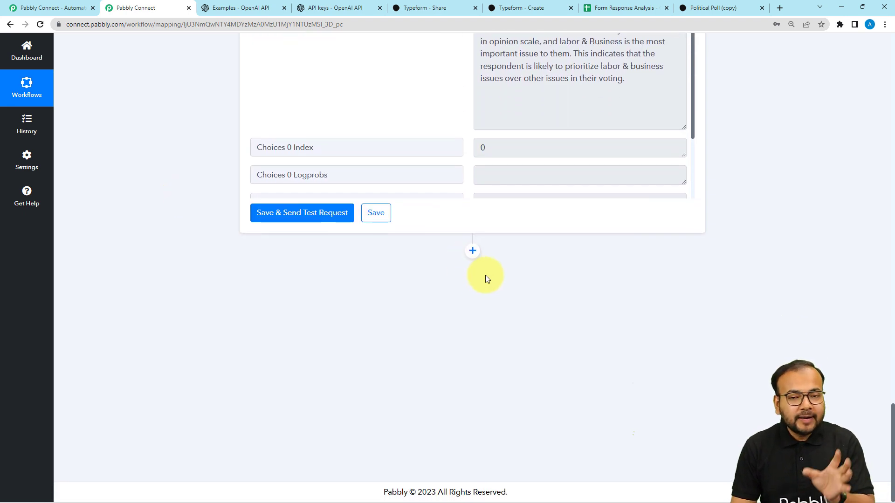
pyautogui.click(610, 10)
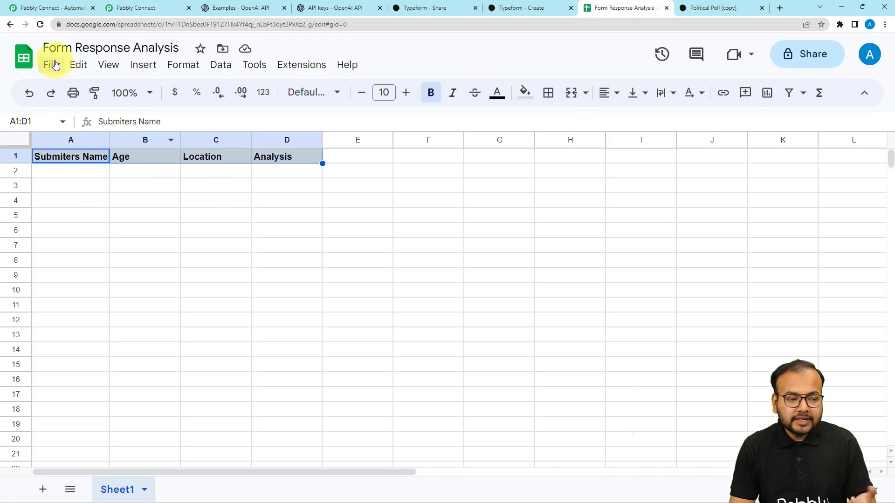
pyautogui.click(140, 8)
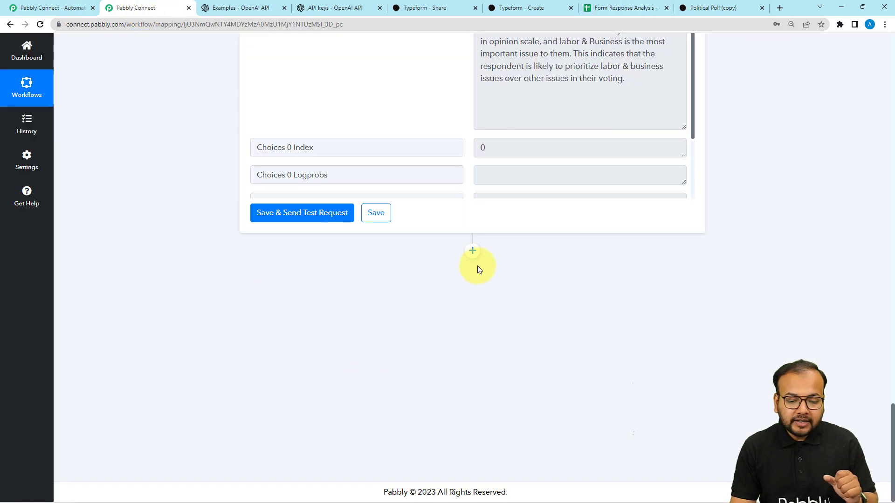
pyautogui.click(472, 251)
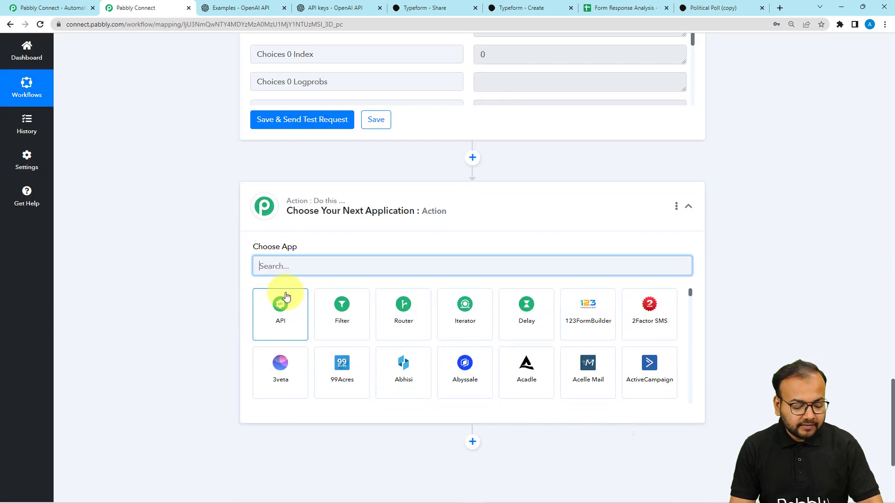
pyautogui.write('she')
pyautogui.click(281, 307)
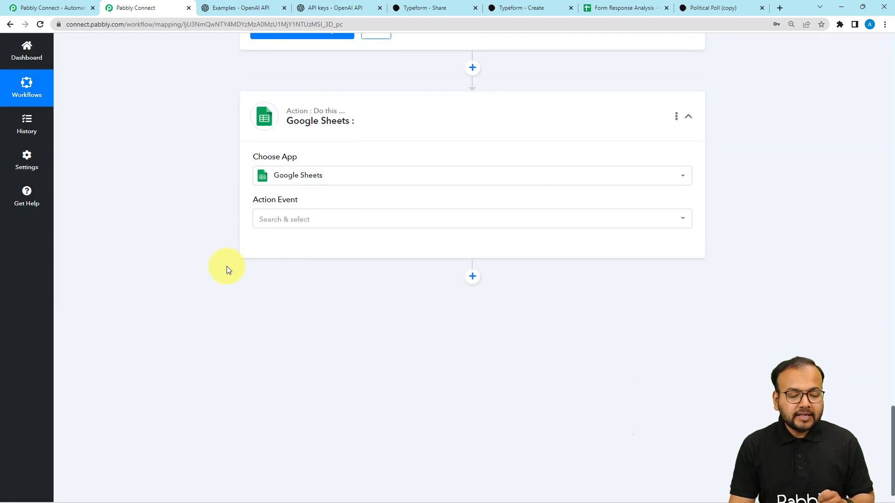
pyautogui.click(285, 215)
pyautogui.click(286, 259)
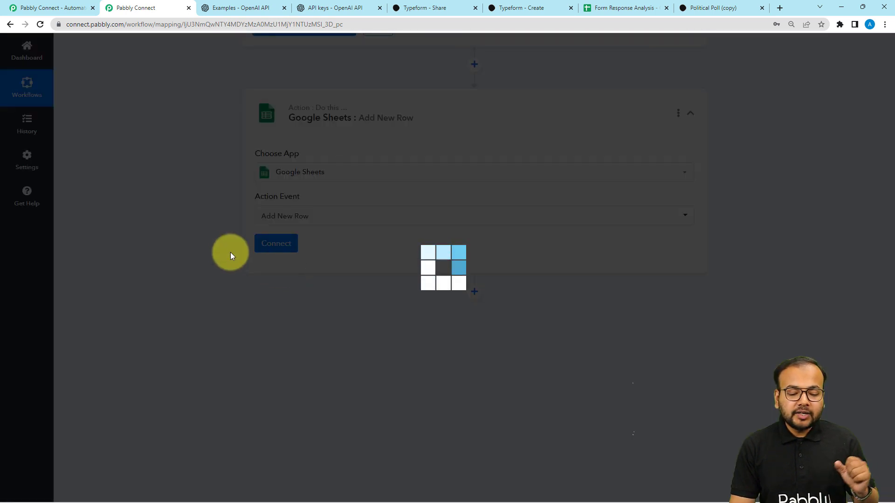
# Add a new Google Sheets connection by signing in with the Google account and allowing Pabbly Connect Sheets access.
pyautogui.click(266, 251)
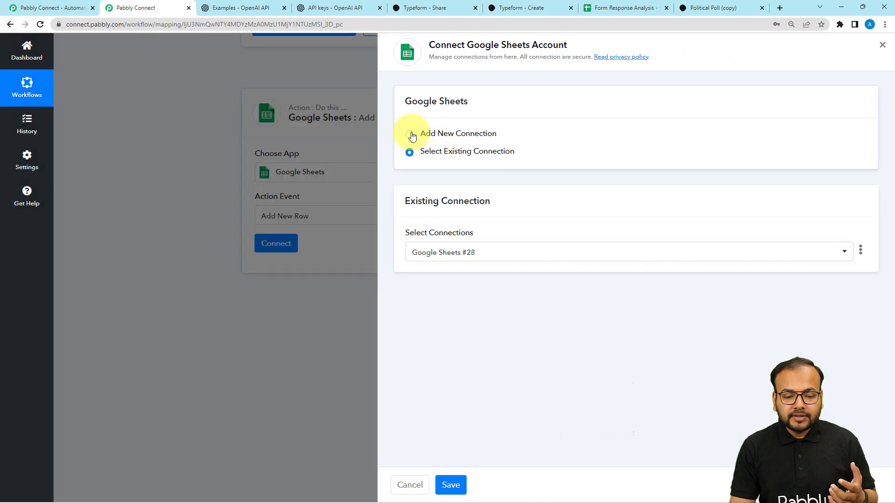
pyautogui.click(410, 134)
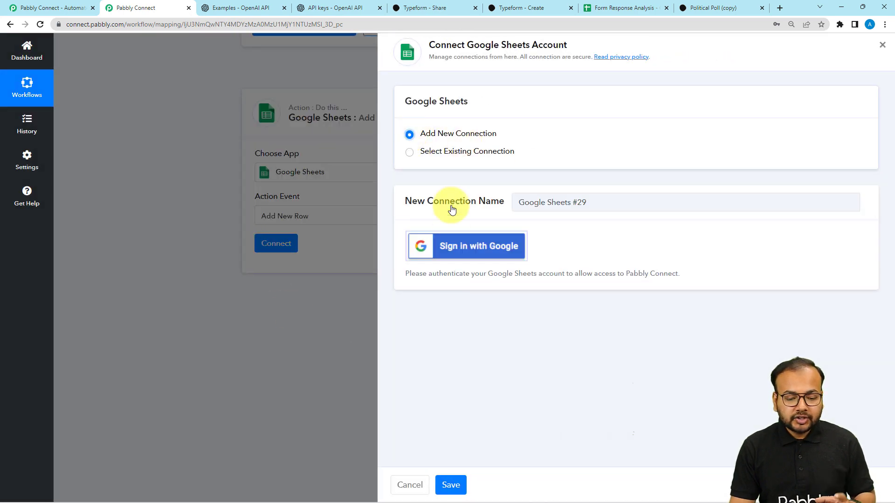
pyautogui.click(457, 248)
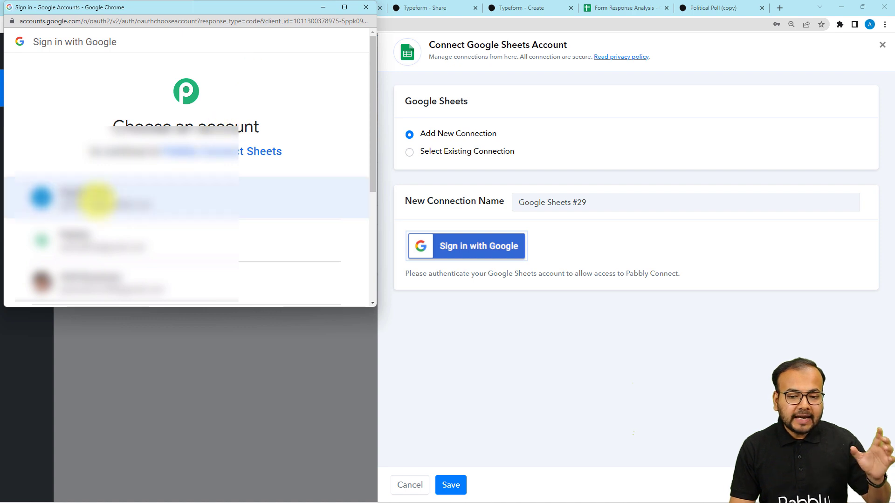
pyautogui.click(97, 201)
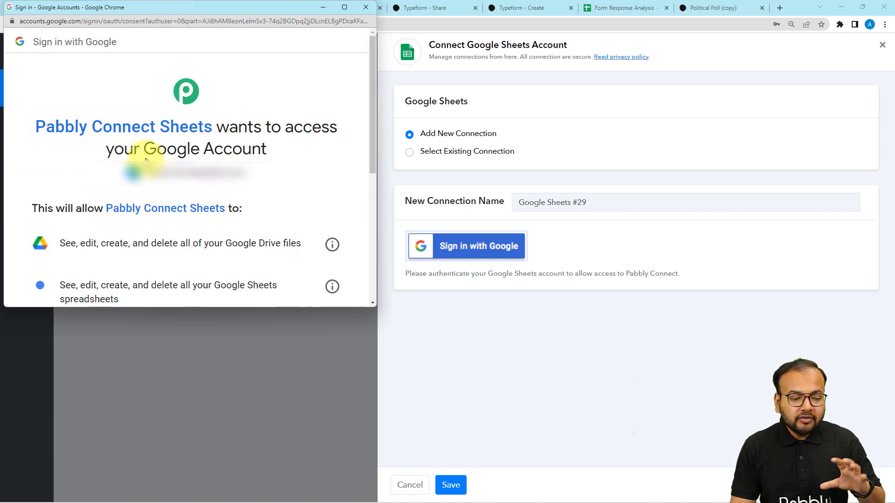
pyautogui.scroll(-5, 149, 149)
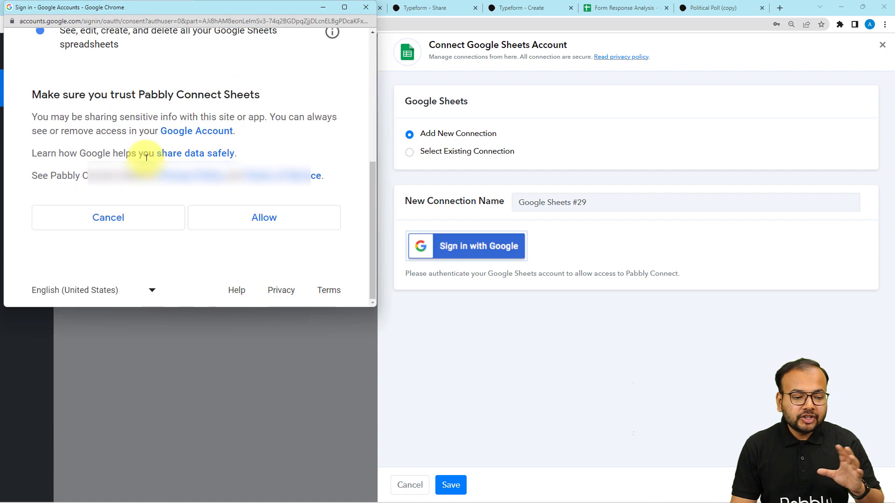
pyautogui.click(217, 230)
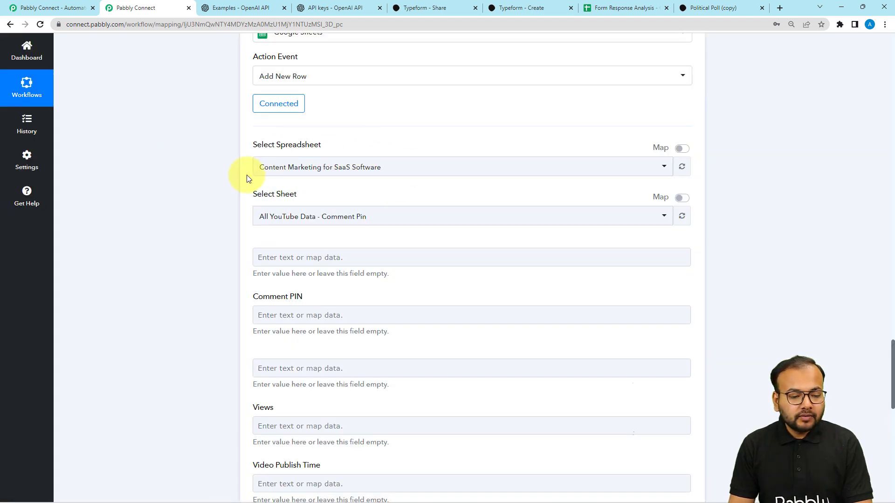
# Choose Form Response Analysis as the spreadsheet that receives the new row.
pyautogui.click(613, 10)
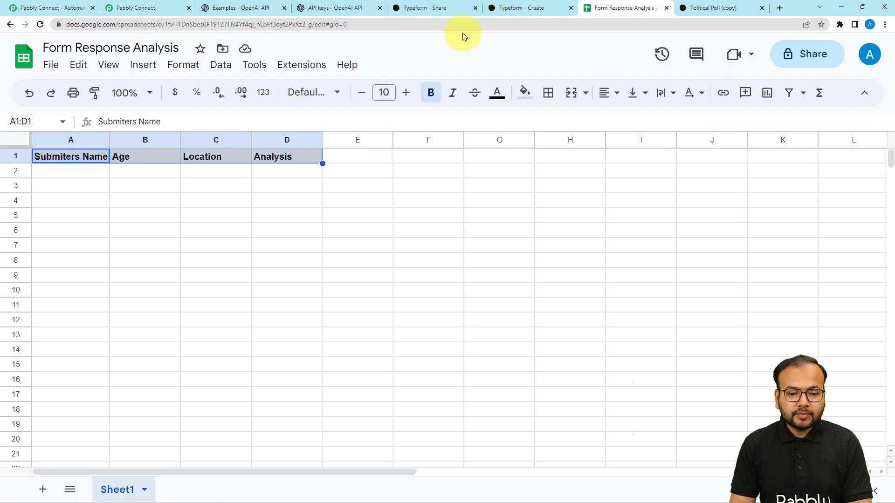
pyautogui.click(173, 12)
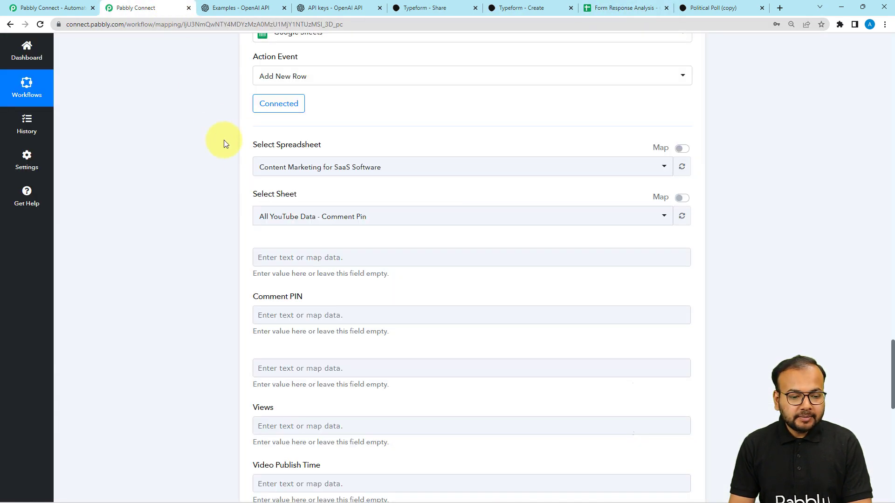
pyautogui.click(275, 171)
pyautogui.click(287, 236)
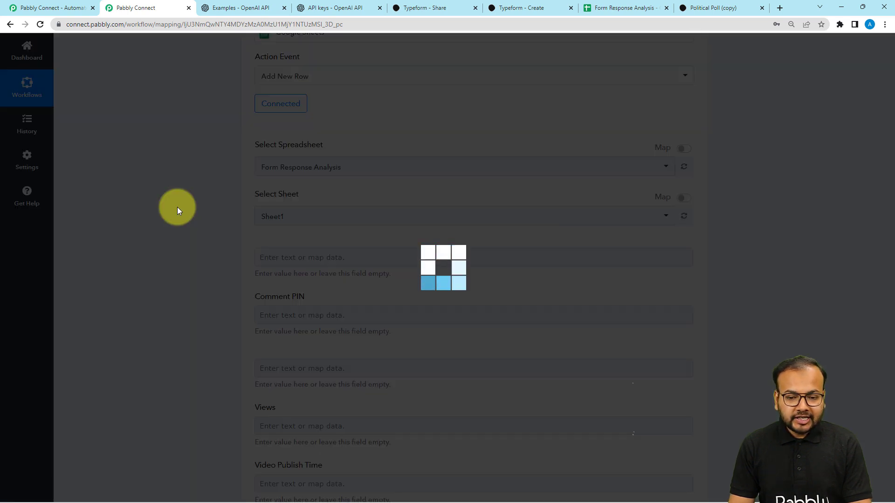
pyautogui.scroll(-2, 210, 191)
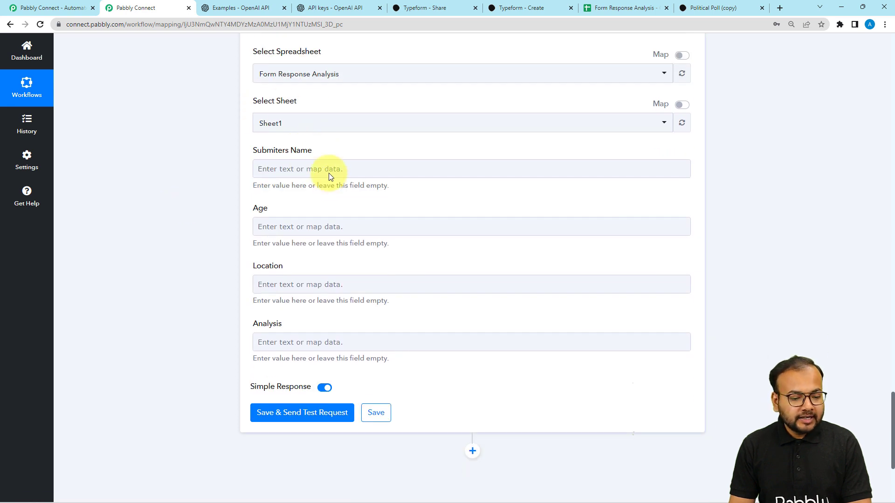
# Check the column headers in the Form Response Analysis sheet and map Submiters Name to Typeform's Form Response Answers 0 Text.
pyautogui.click(309, 291)
pyautogui.click(300, 300)
pyautogui.click(591, 9)
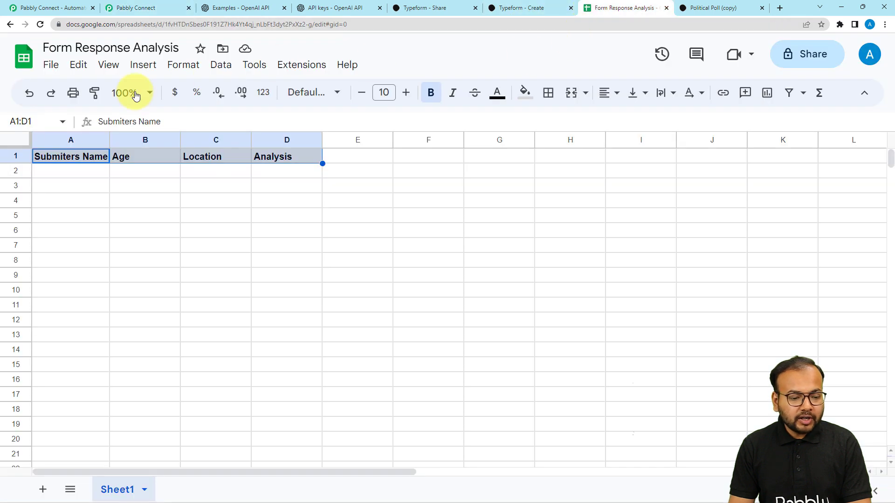
pyautogui.click(149, 8)
pyautogui.click(285, 172)
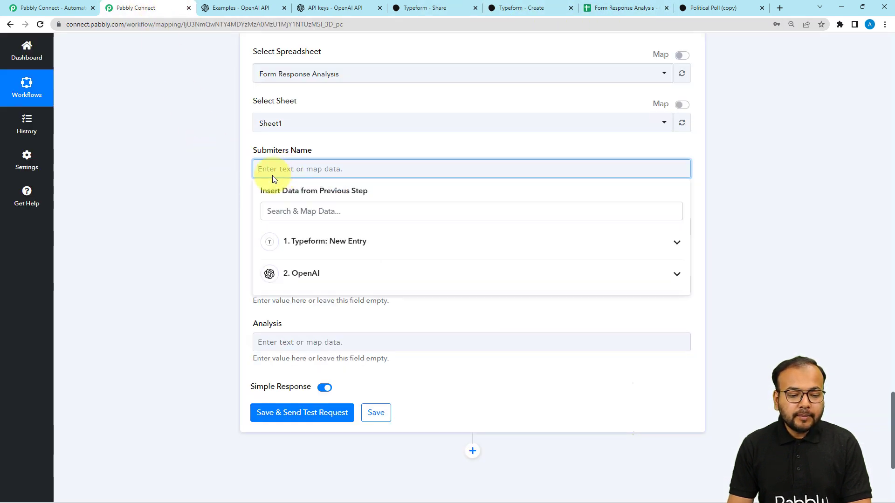
pyautogui.click(323, 253)
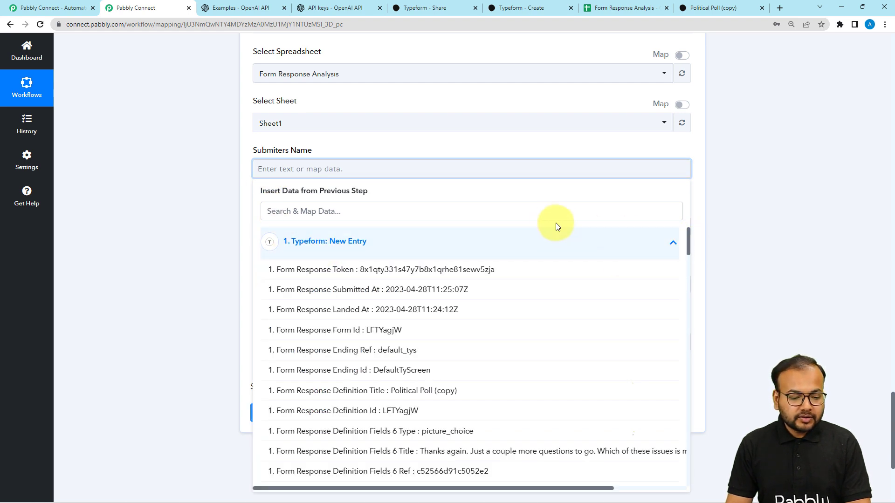
pyautogui.click(510, 211)
pyautogui.write('nam')
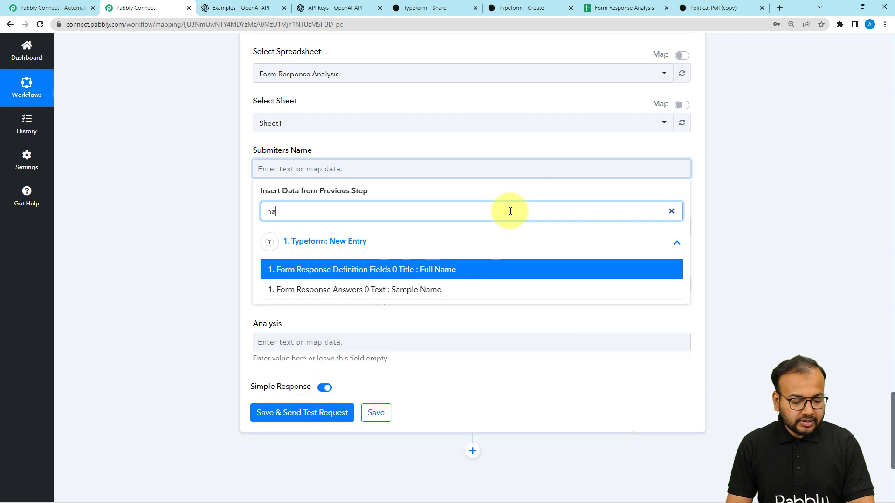
pyautogui.click(381, 291)
pyautogui.click(200, 226)
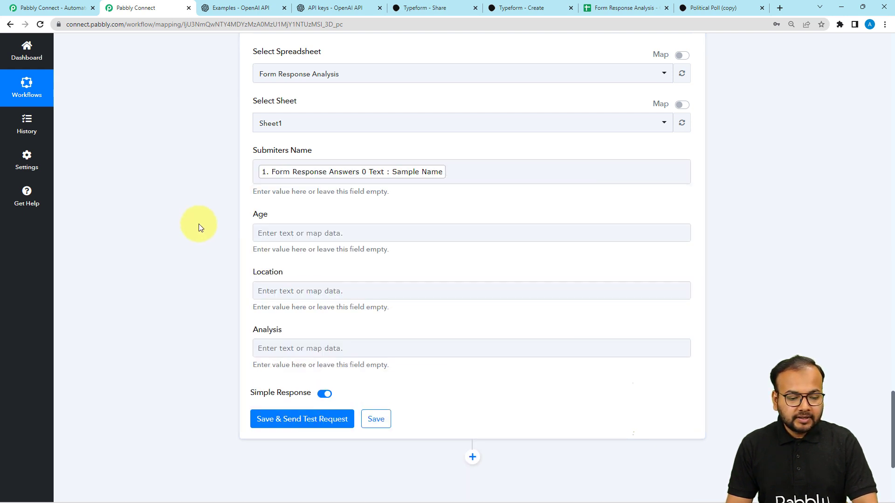
# Map the Age field to Form Response Answers 1 Number from the Typeform New Entry data.
pyautogui.click(289, 233)
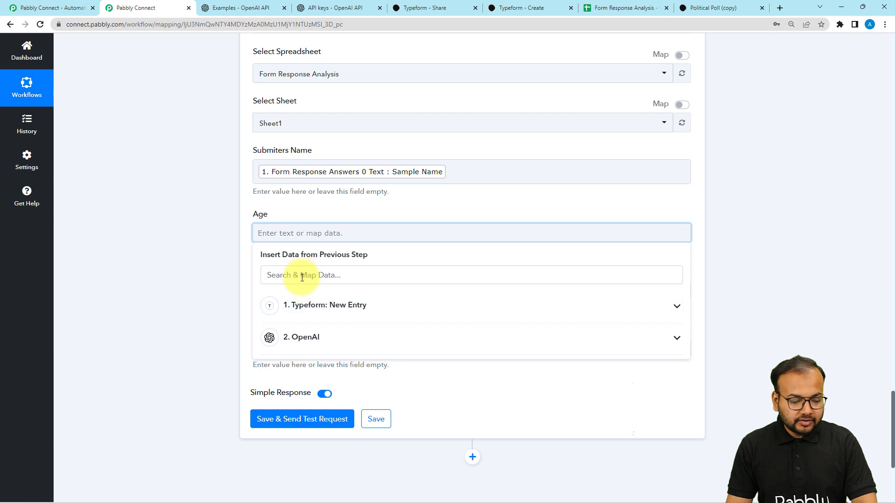
pyautogui.click(298, 315)
pyautogui.click(327, 368)
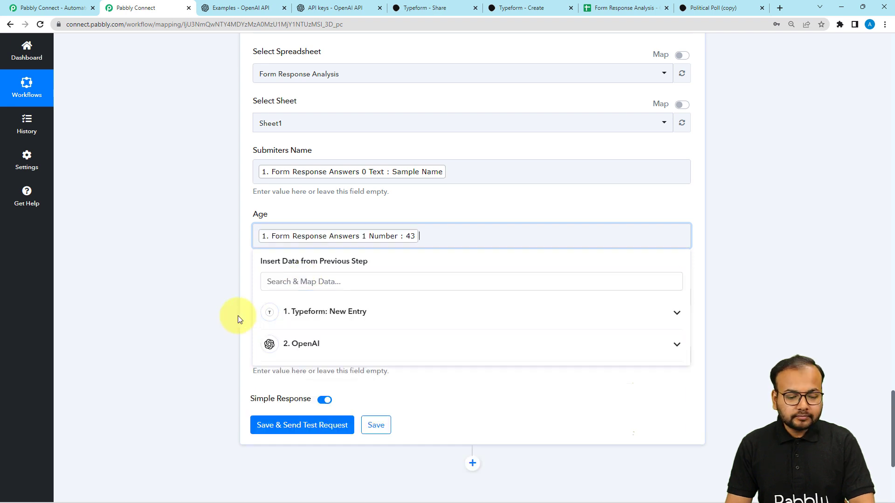
pyautogui.click(183, 233)
# Map the Location field to Form Response Answers 2 Text from the Typeform New Entry data.
pyautogui.scroll(-2, 183, 233)
pyautogui.click(269, 206)
pyautogui.click(292, 279)
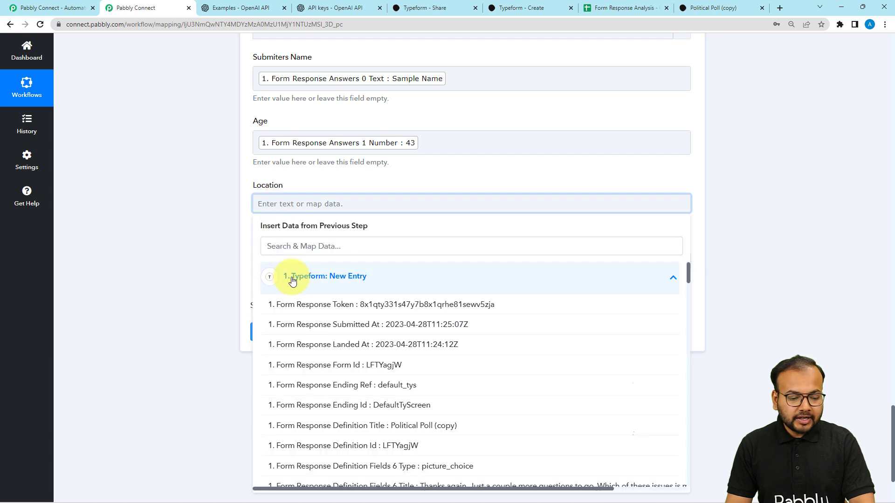
pyautogui.scroll(-3, 373, 396)
pyautogui.click(326, 326)
pyautogui.click(202, 248)
# Map the Analysis field to Choices 0 Text from the OpenAI step.
pyautogui.click(282, 250)
pyautogui.click(284, 270)
pyautogui.scroll(-2, 242, 249)
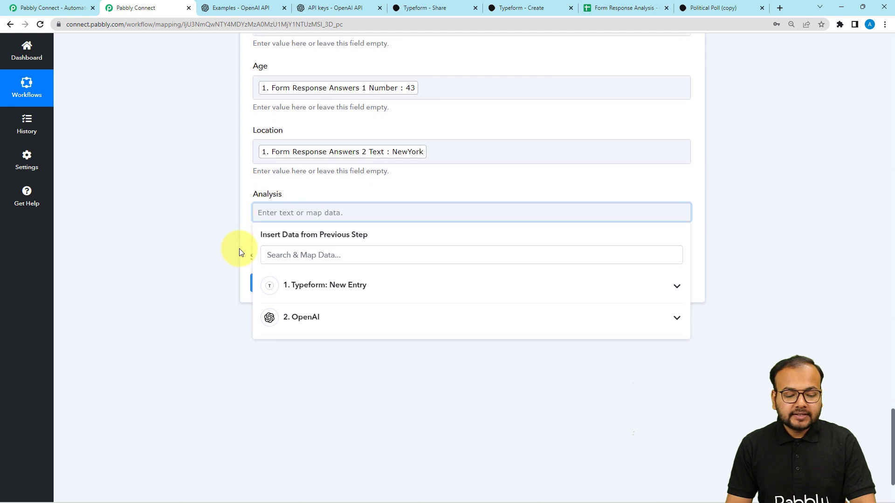
pyautogui.click(298, 290)
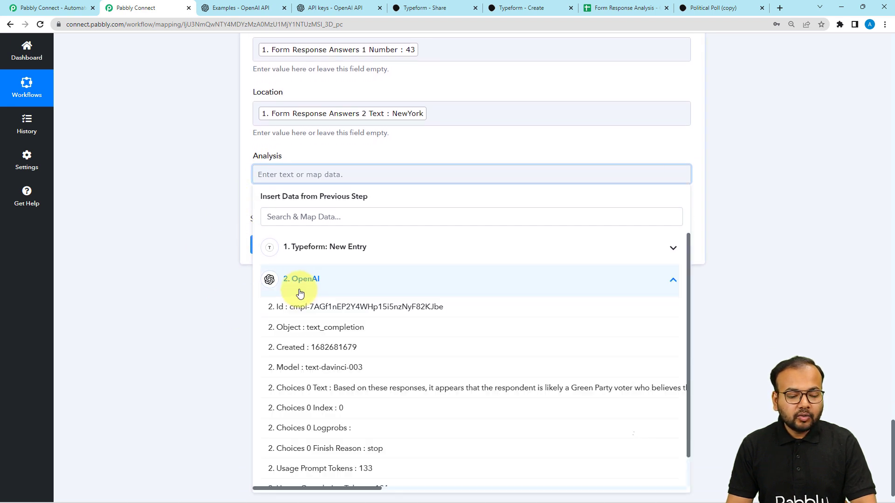
pyautogui.click(360, 392)
pyautogui.click(171, 194)
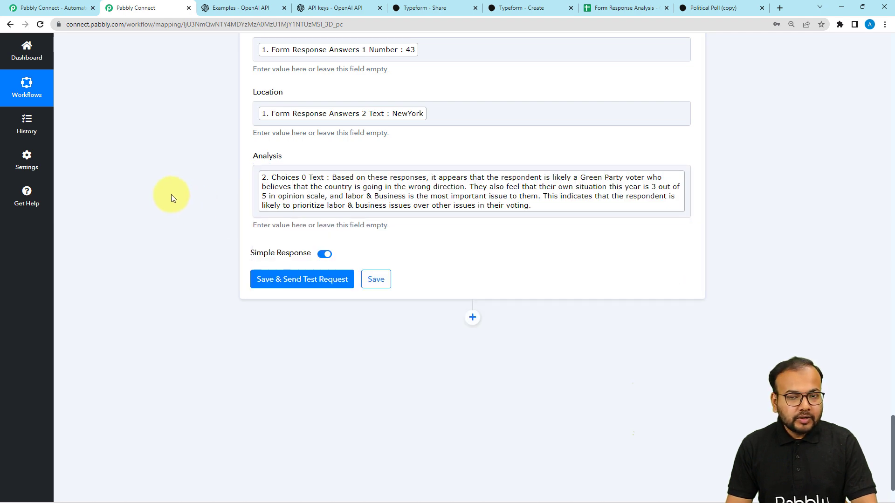
# Save the Google Sheets action, send a test request and check the added row in the Form Response Analysis spreadsheet.
pyautogui.click(643, 8)
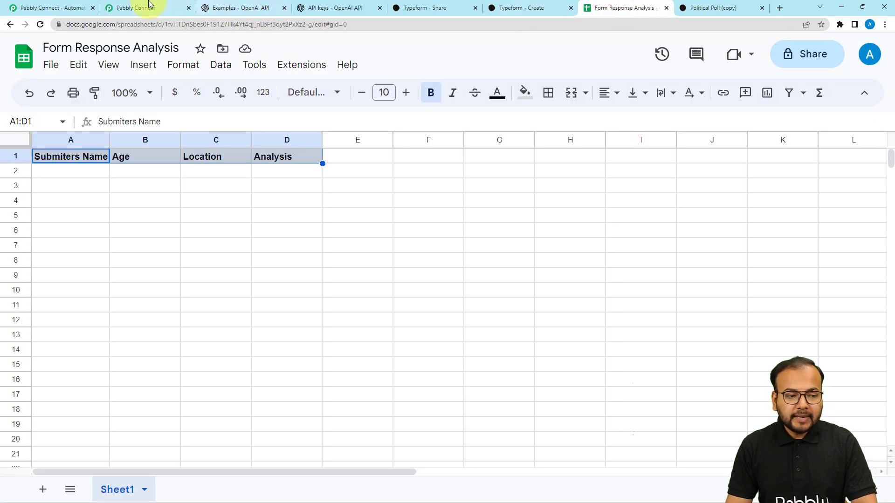
pyautogui.click(130, 8)
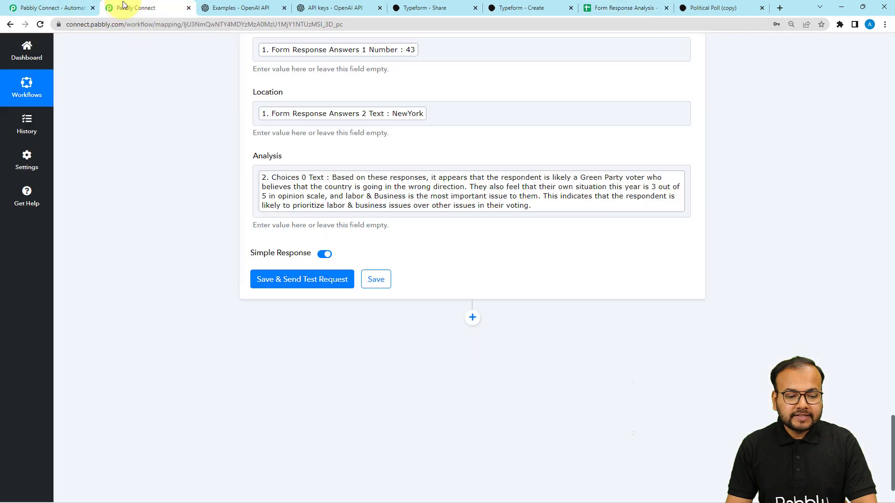
pyautogui.click(269, 280)
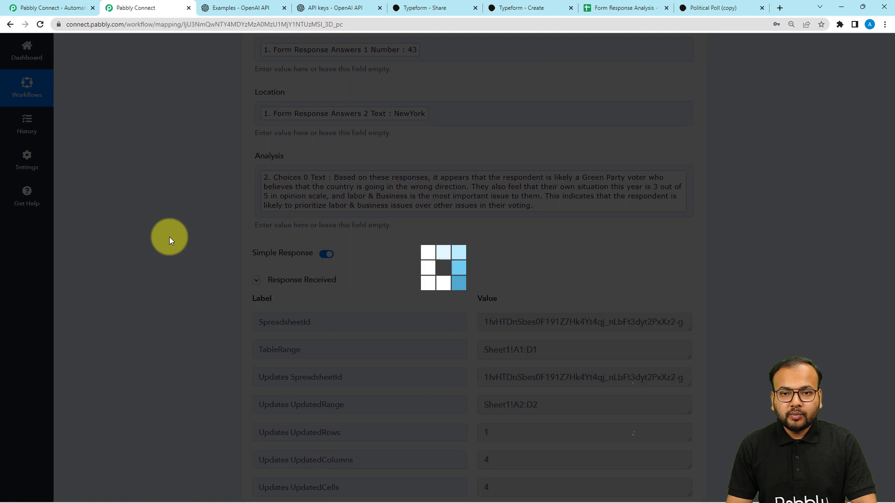
pyautogui.scroll(-2, 169, 236)
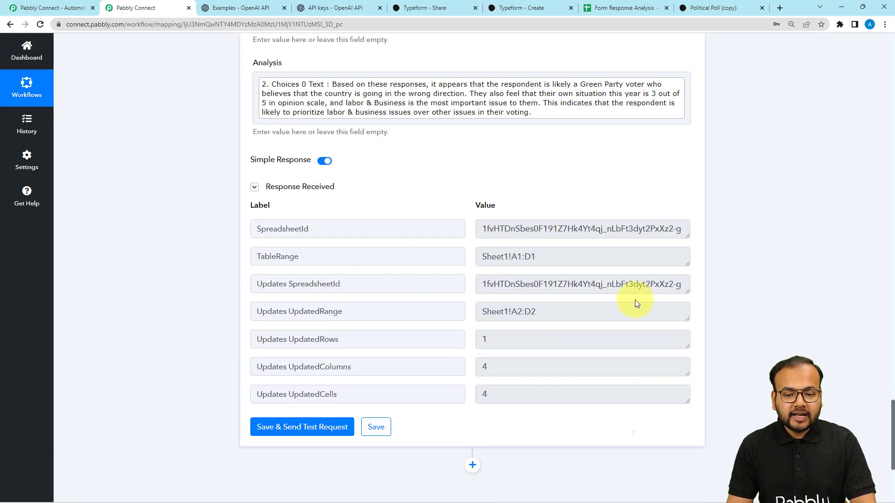
pyautogui.click(601, 7)
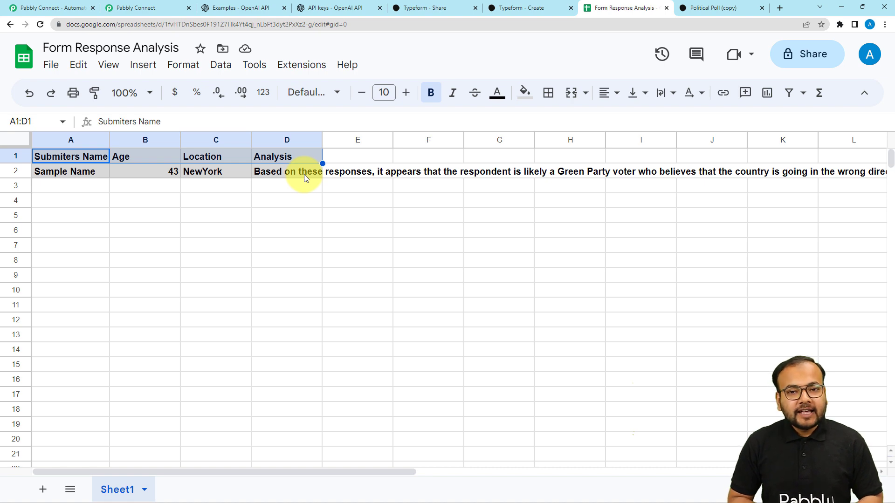
pyautogui.click(130, 8)
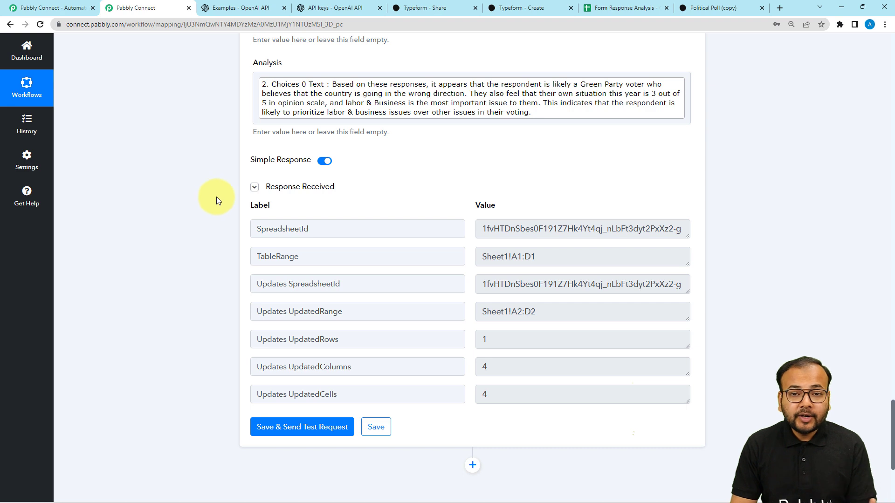